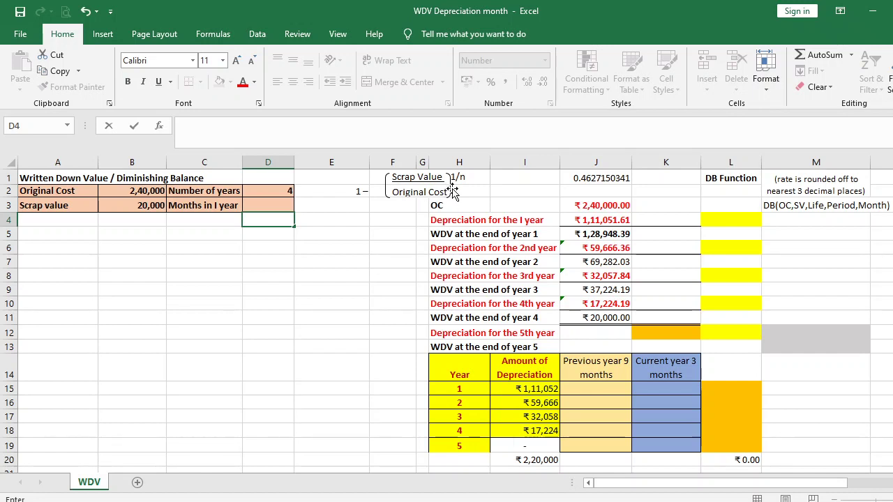
Set the months in the first year to 3 in cell D3
left_click(564, 182)
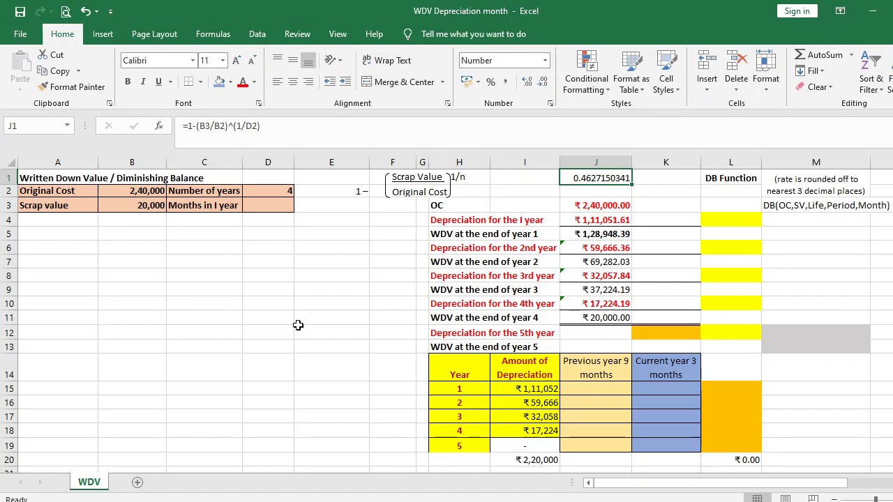
left_click(253, 212)
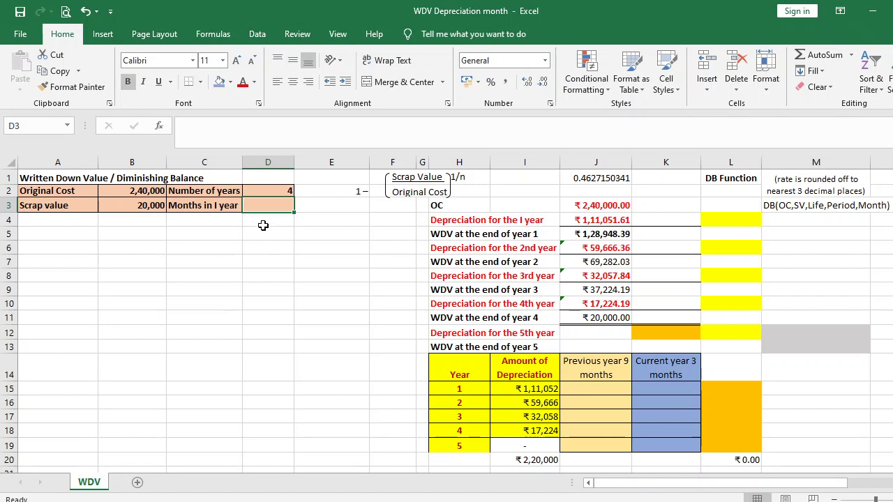
type("3")
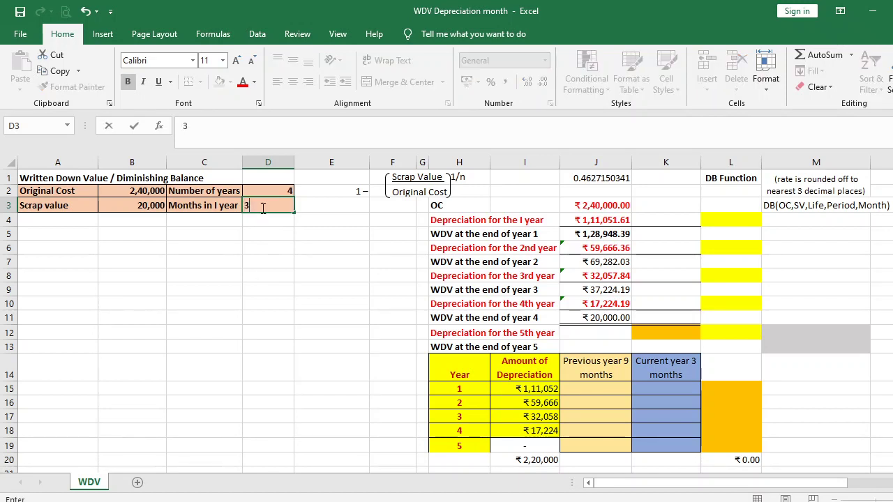
key("Return")
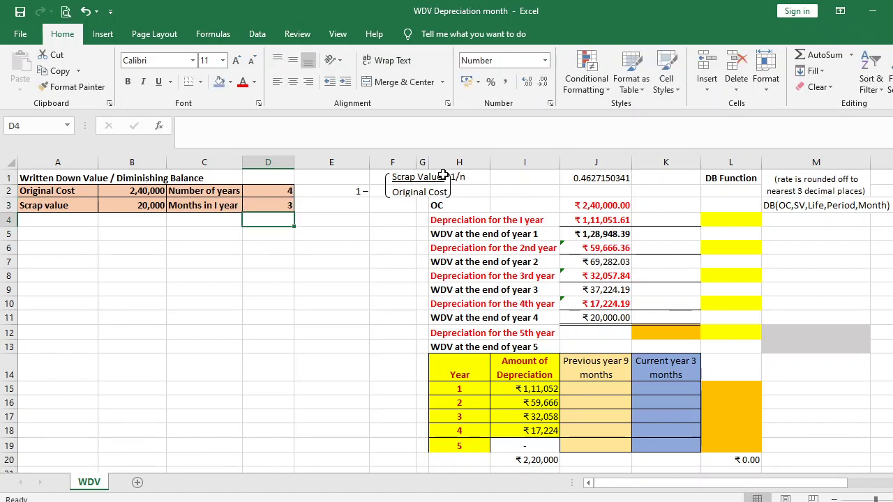
Bring the depreciation rate into cell K1 with the reference =J1
left_click(588, 181)
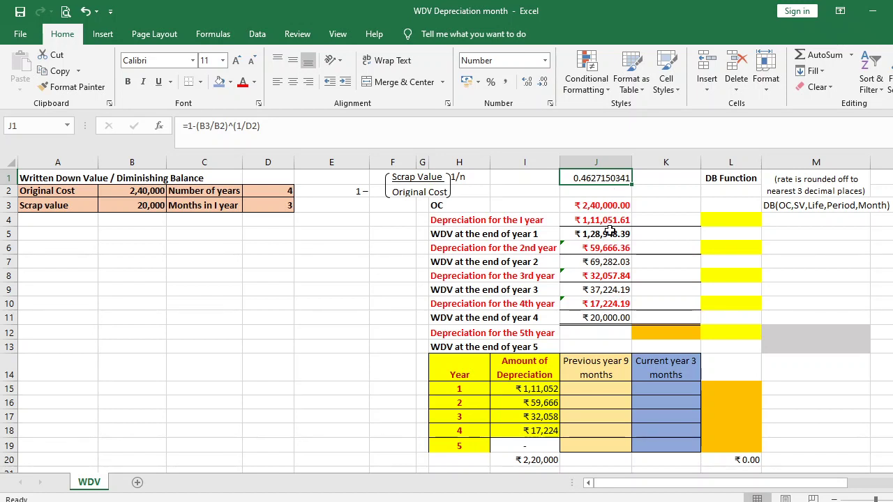
left_click(654, 183)
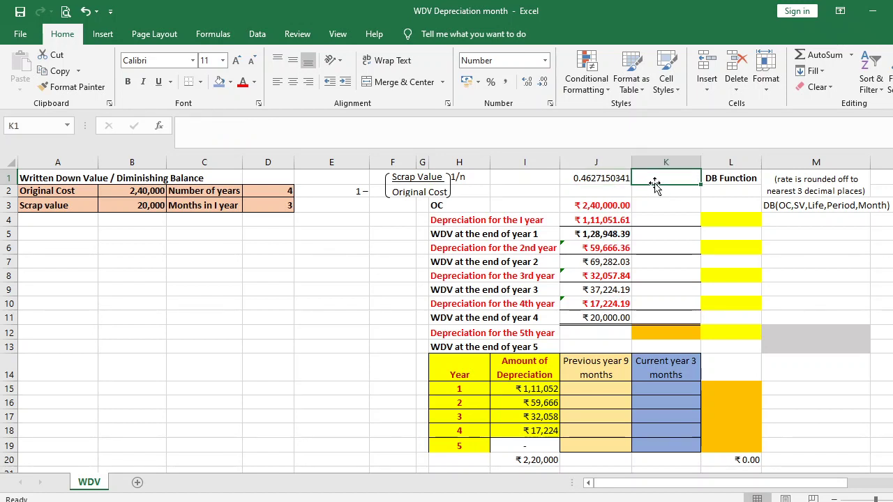
type("=")
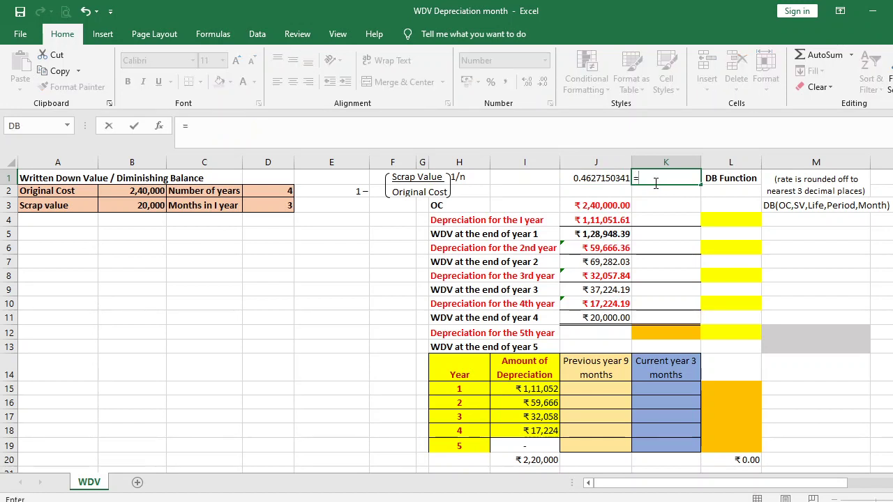
left_click(583, 178)
key("Return")
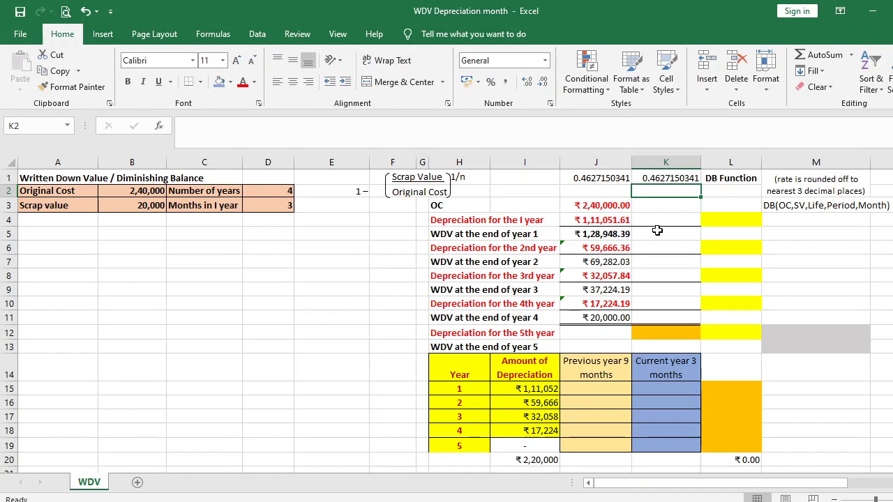
Carry the original cost into cell K3 with the reference =J3
left_click(652, 206)
type("=")
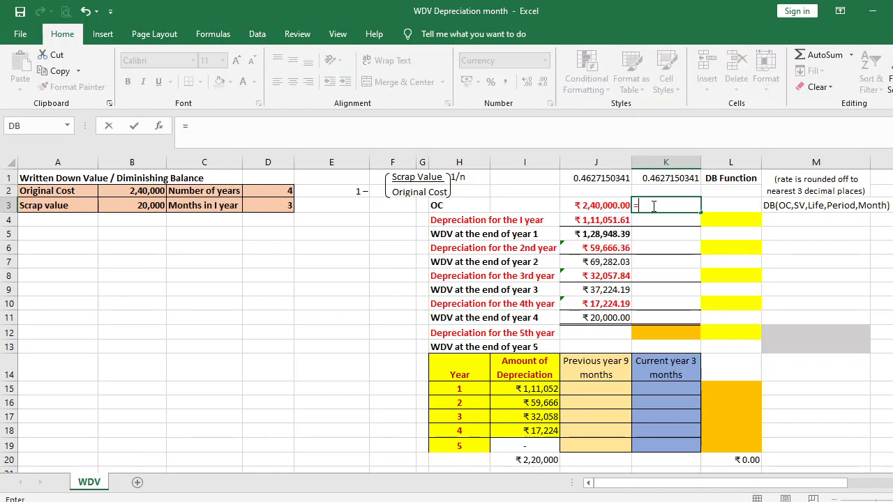
left_click(612, 207)
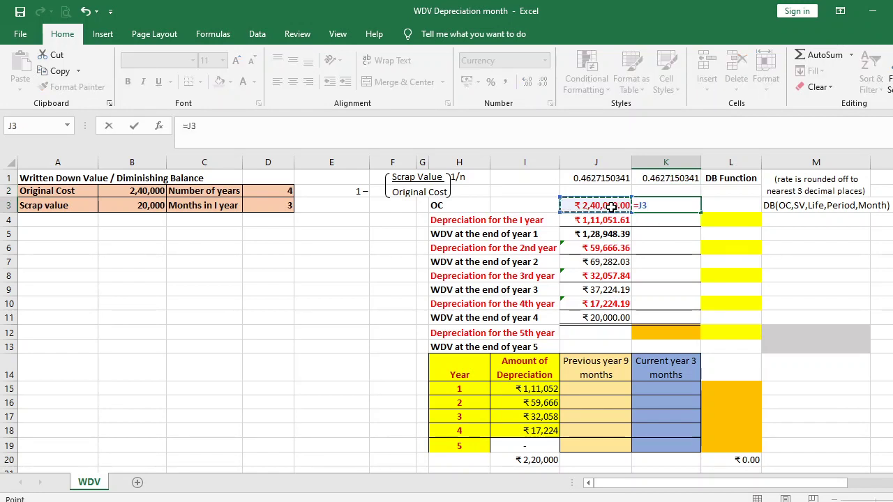
key("Return")
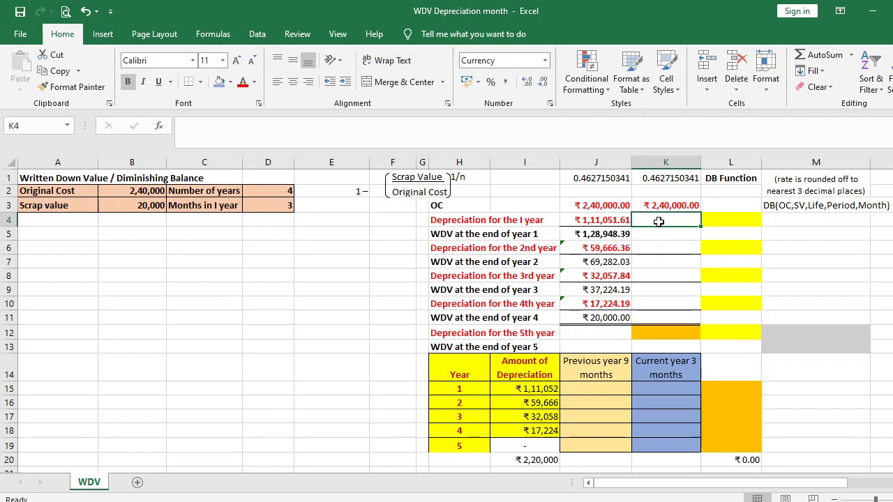
Calculate the first-year depreciation in K4 as original cost times rate, =K3*K1
type("=")
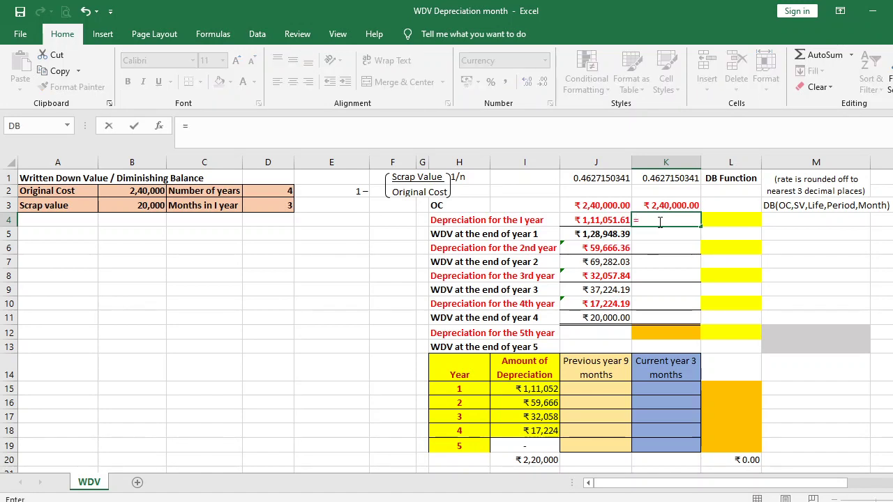
left_click(659, 205)
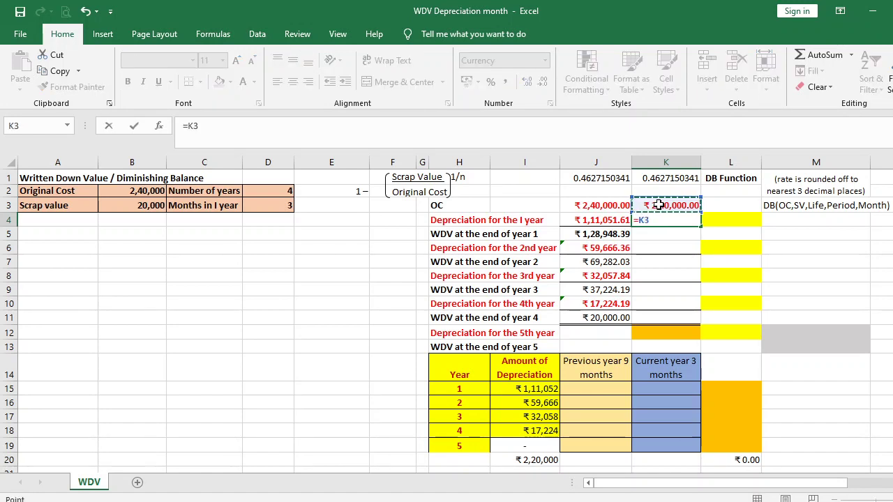
type("*")
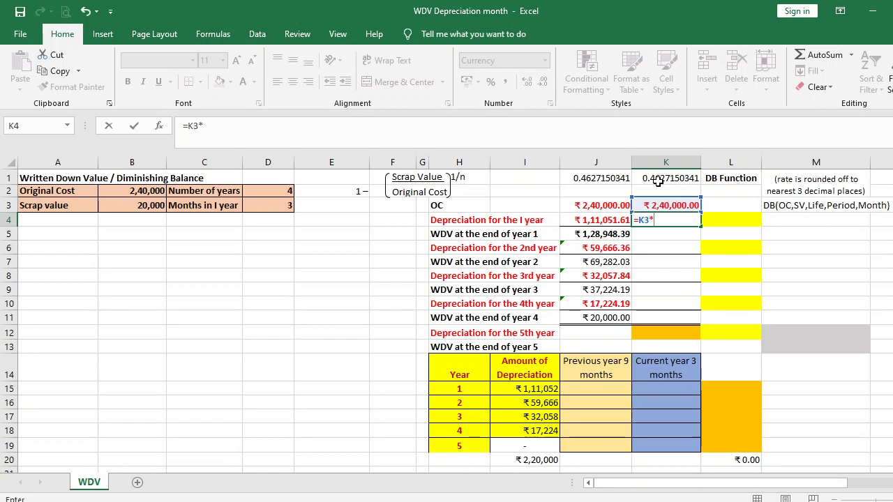
left_click(659, 181)
key("Return")
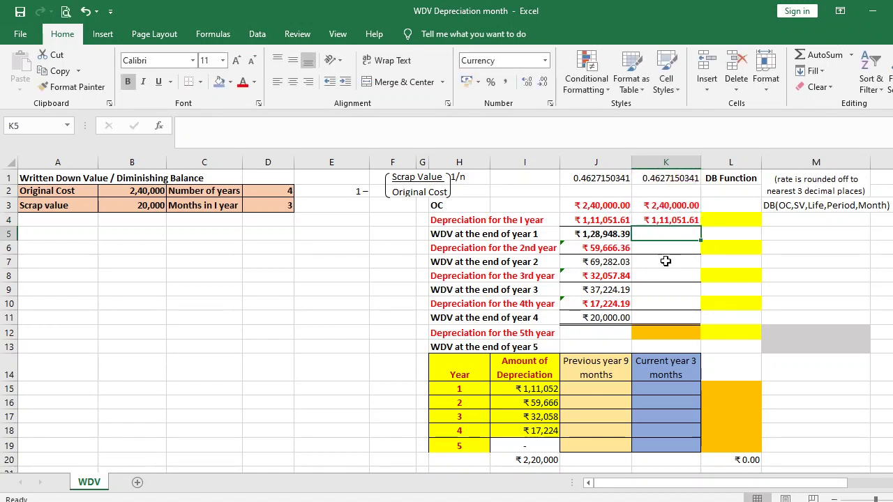
Extend the first-year depreciation formula in K4 with *3/12 to charge only three months
left_click(656, 222)
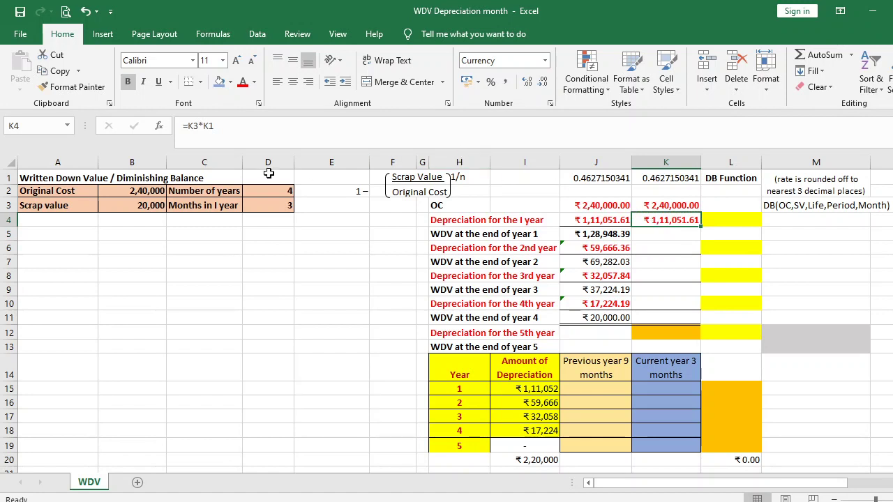
left_click(225, 127)
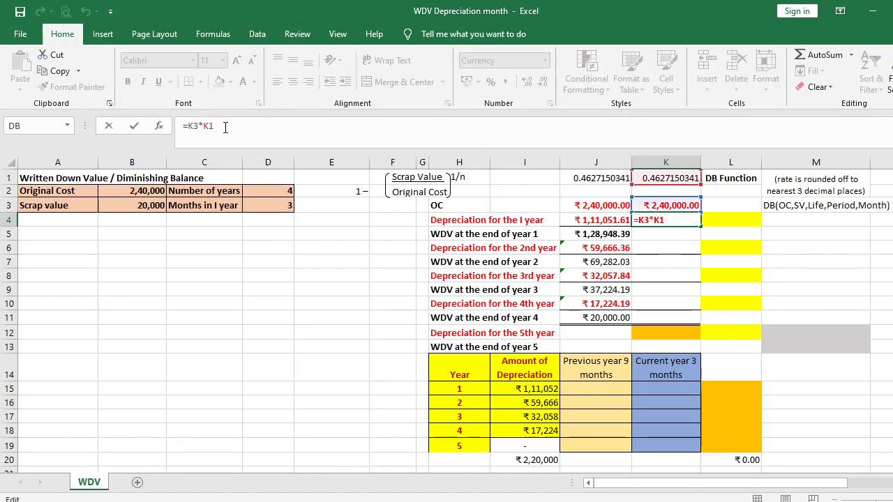
type("*3/12")
key("Return")
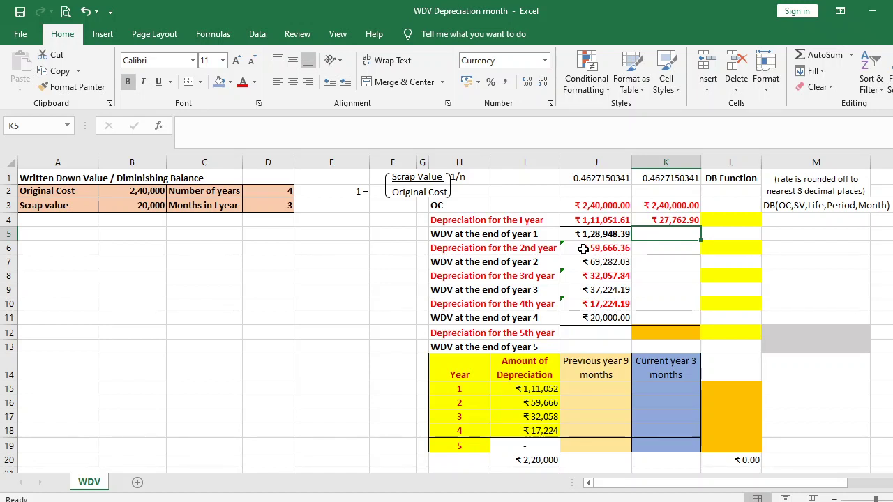
Calculate the written down value at the end of year 1 in K5 as =K3-K4
type("=")
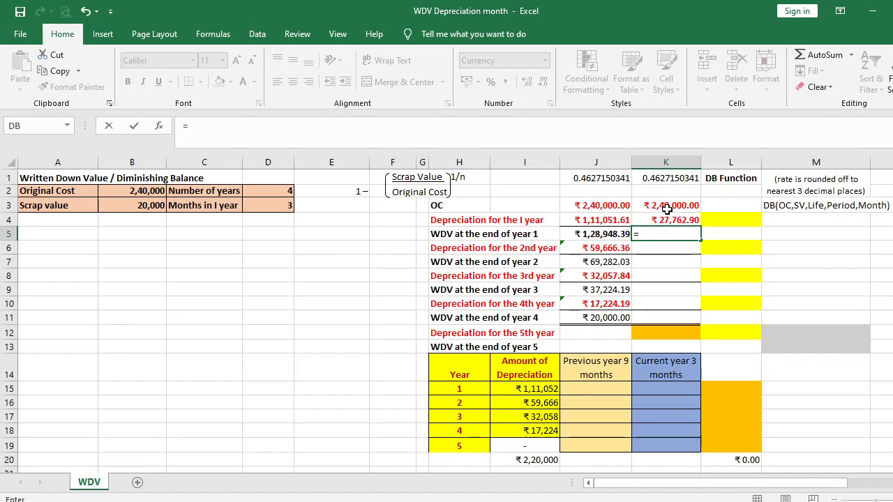
left_click(667, 206)
type("-")
left_click(665, 218)
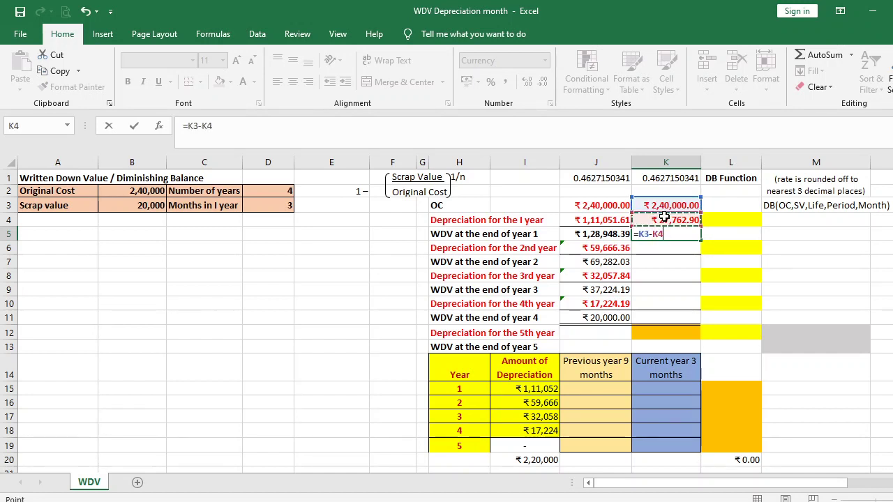
key("Return")
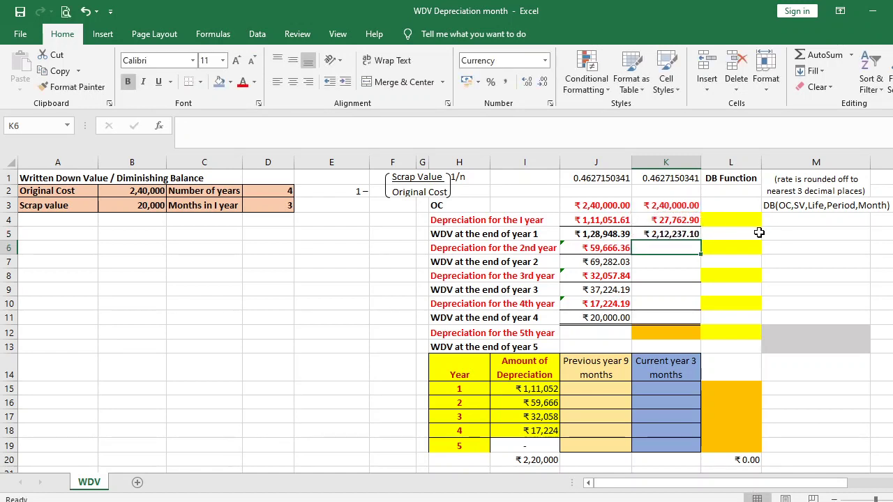
Calculate the second-year depreciation in K6 for the full year as =K5*K1
type("=")
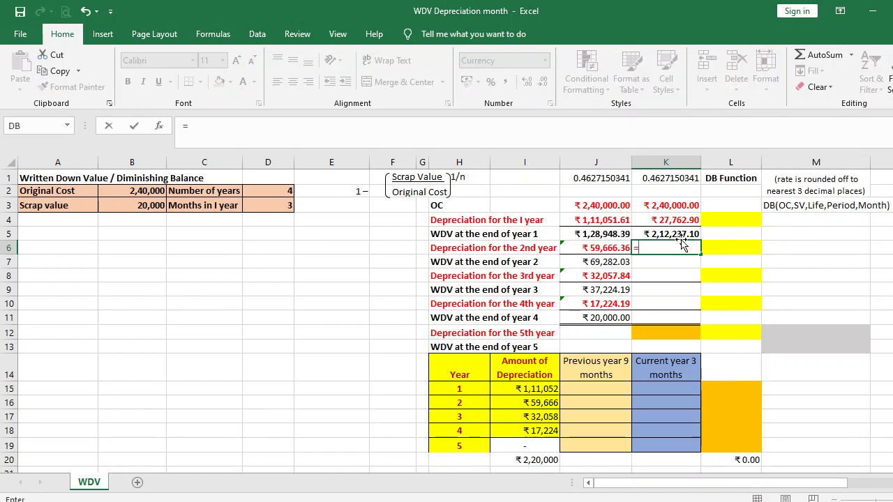
left_click(679, 234)
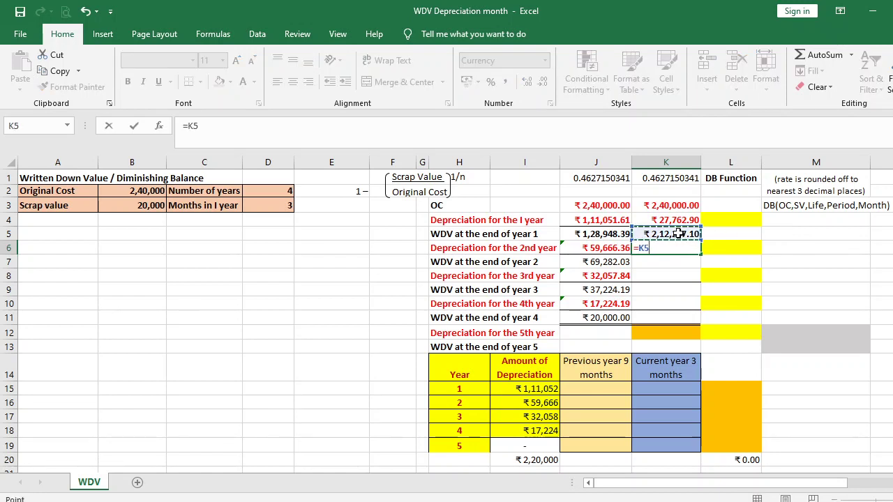
type("*")
left_click(675, 178)
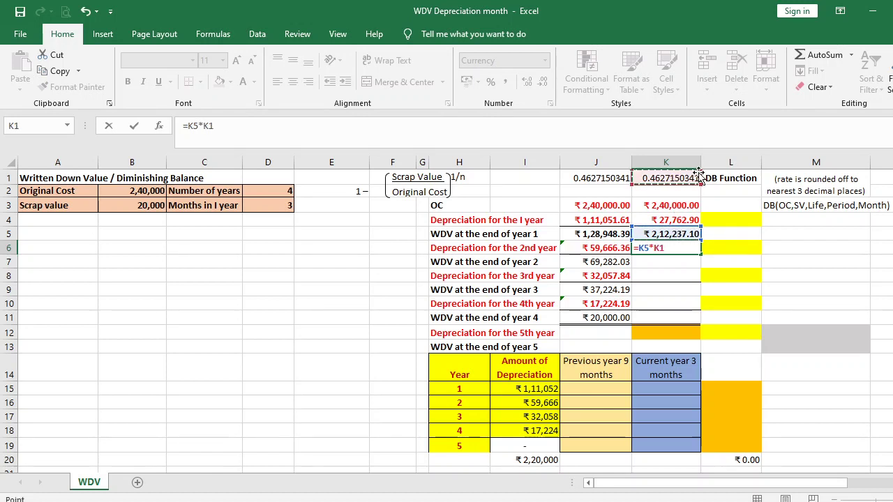
key("Return")
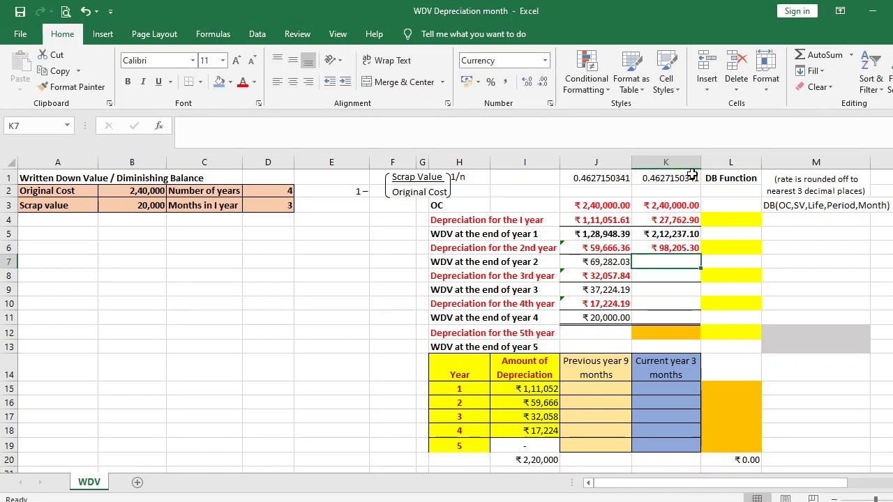
Calculate the written down value at the end of year 2 in K7 as =K5-K6
left_click(675, 247)
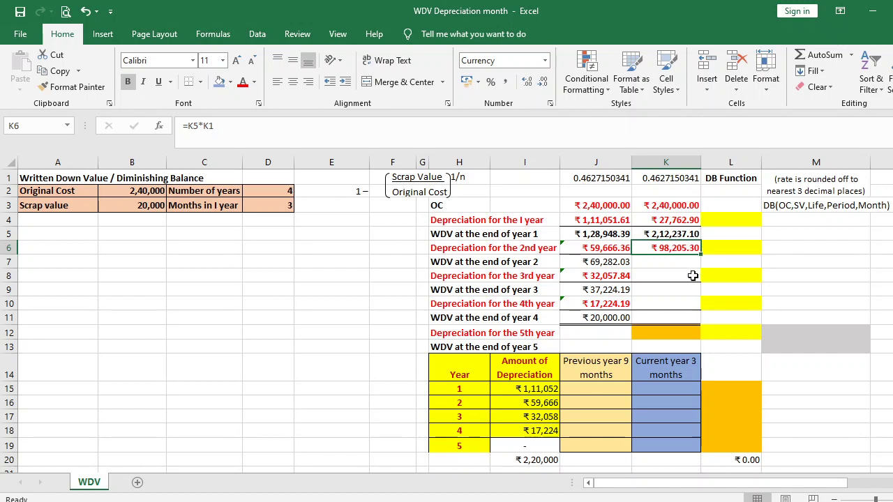
key("Down")
type("=")
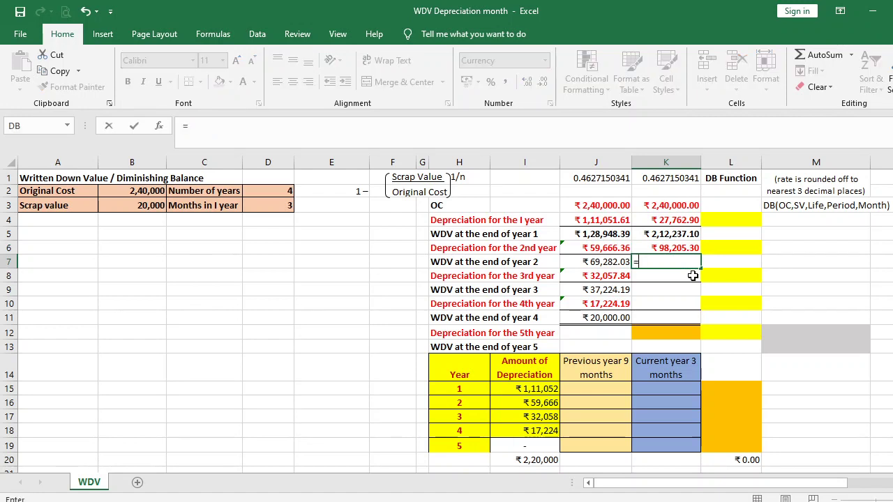
left_click(667, 237)
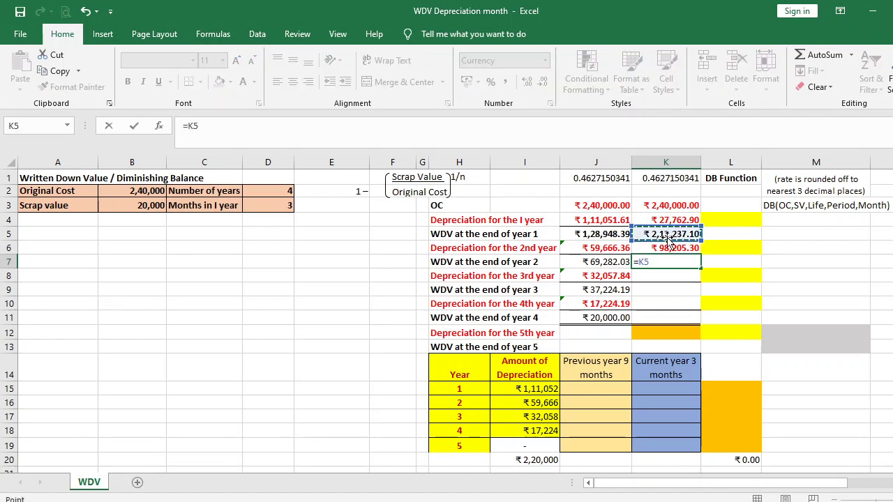
type("-")
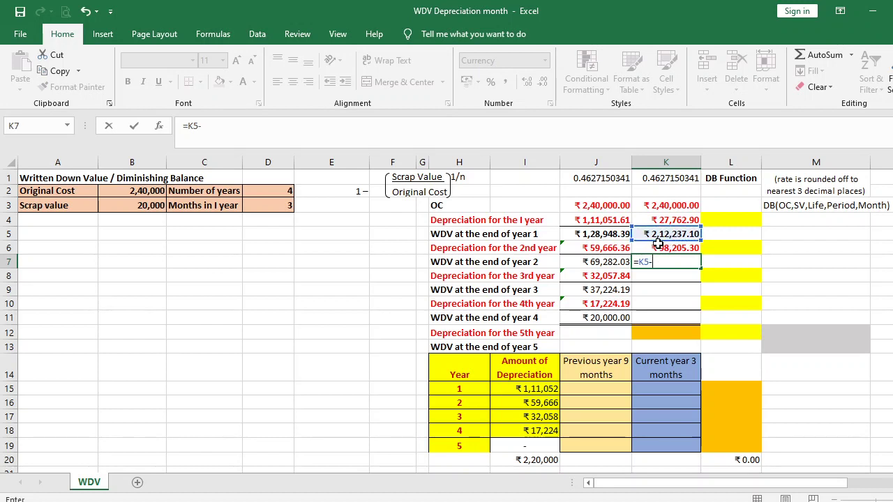
left_click(659, 248)
key("Return")
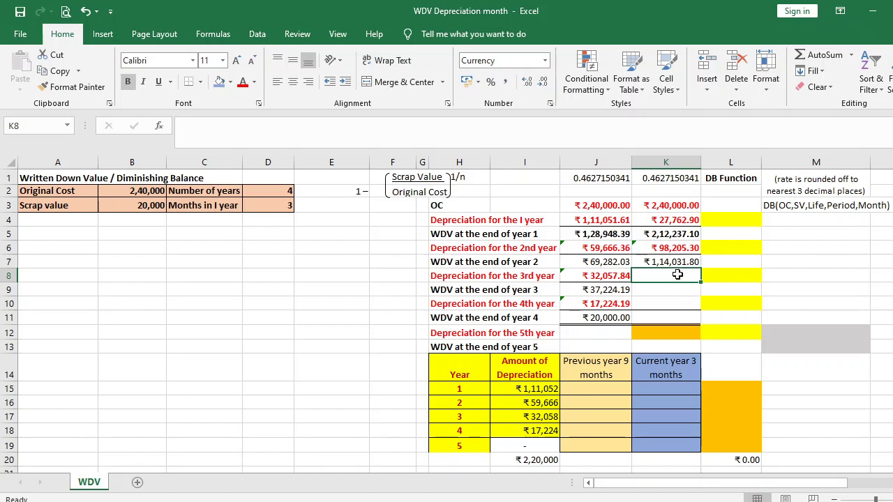
Calculate the third-year depreciation in K8 as =K7*K1
type("=")
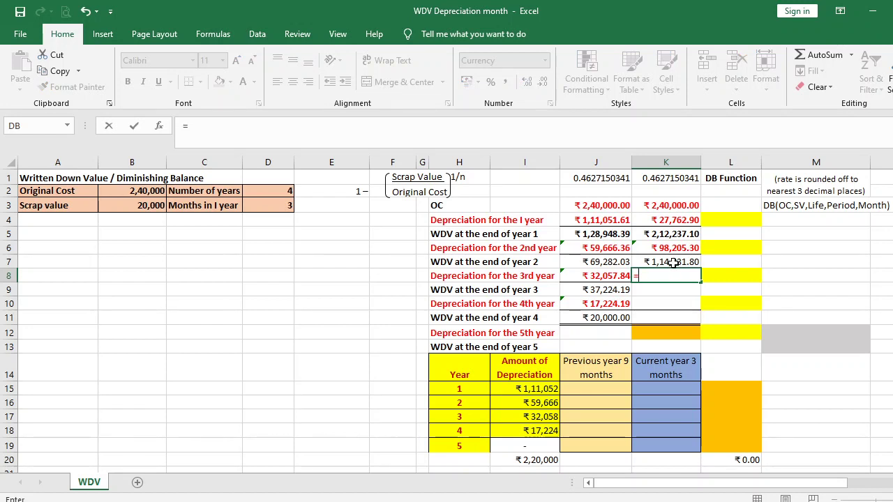
left_click(674, 262)
type("*")
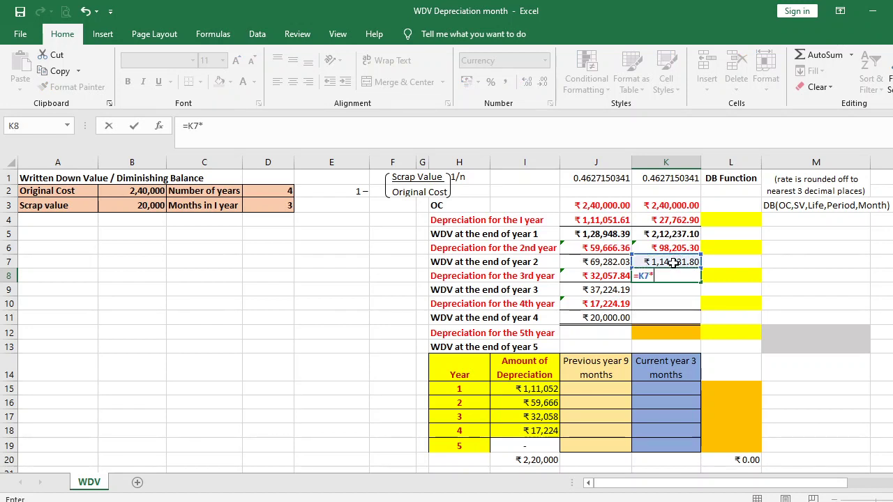
left_click(659, 179)
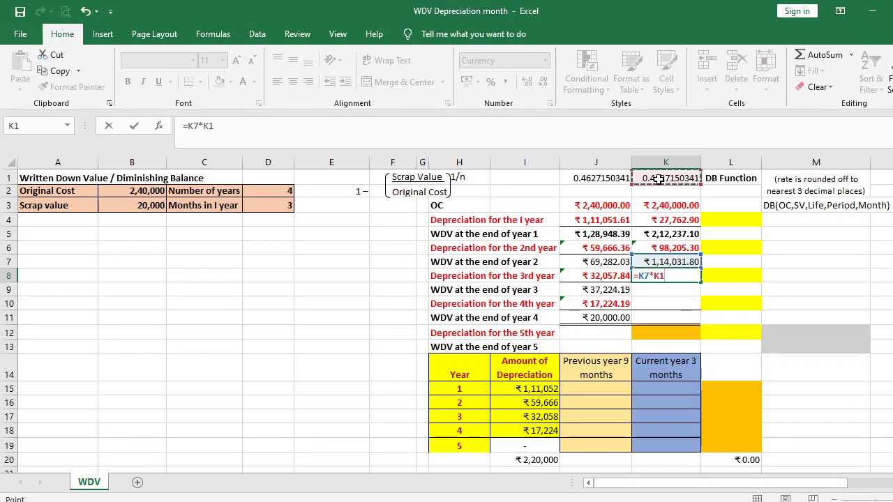
key("Return")
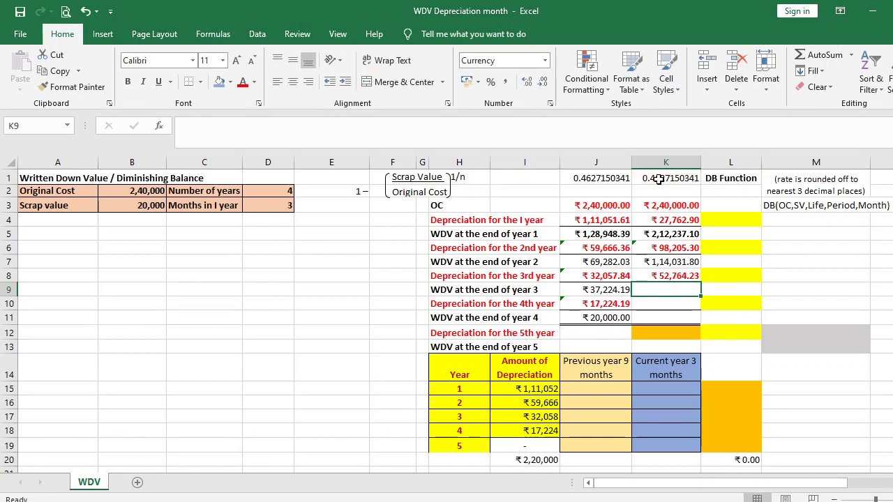
Calculate the written down value at the end of year 3 in K9 as =K7-K8
type("=")
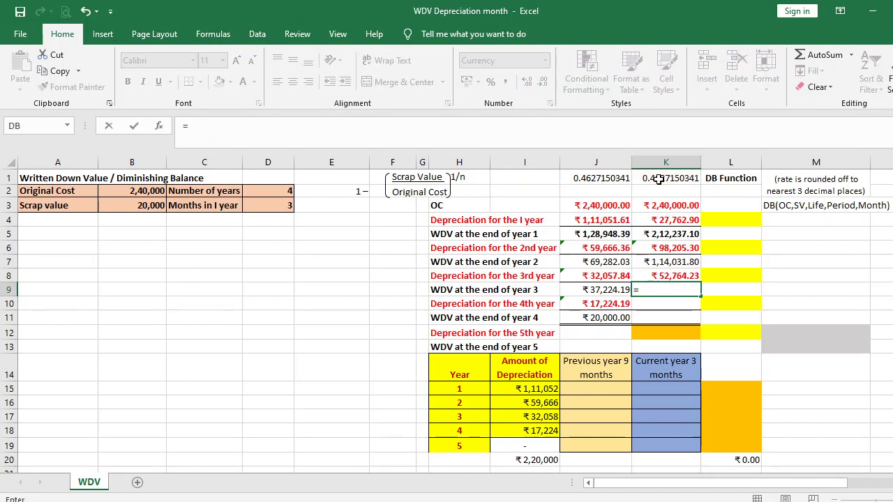
left_click(659, 262)
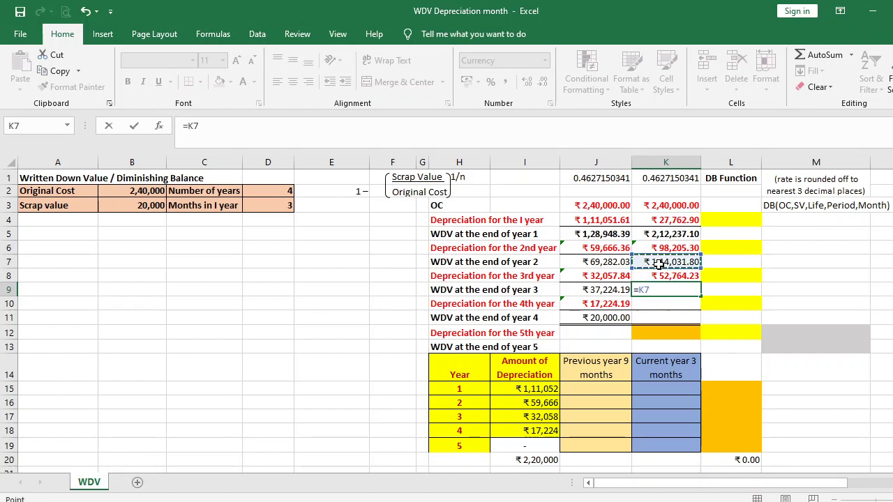
type("-")
left_click(659, 275)
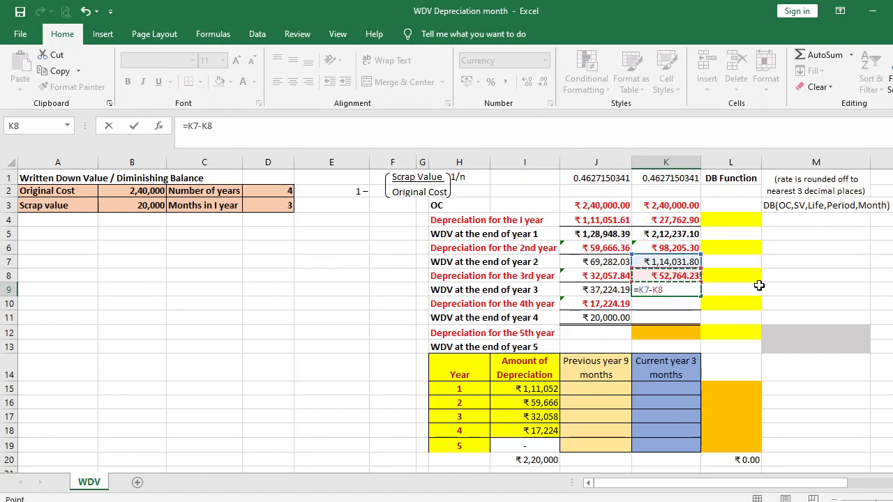
key("Return")
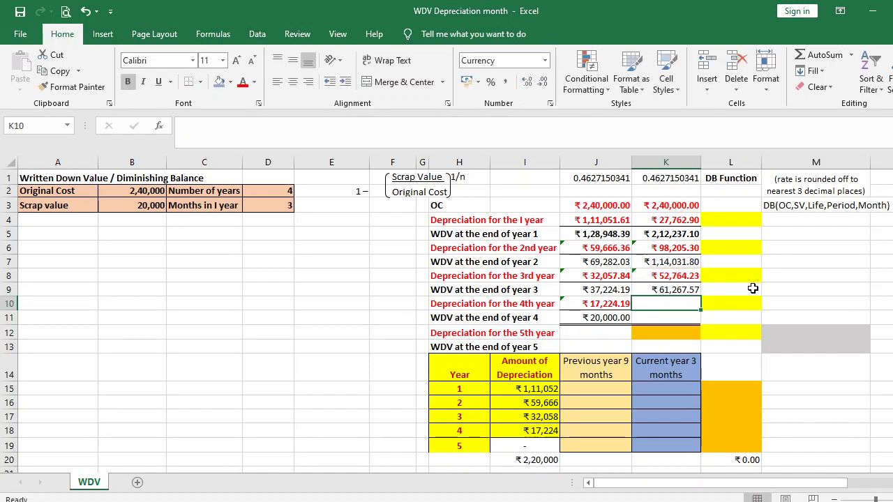
Calculate the fourth-year depreciation in K10 as =K9*K1
type("=")
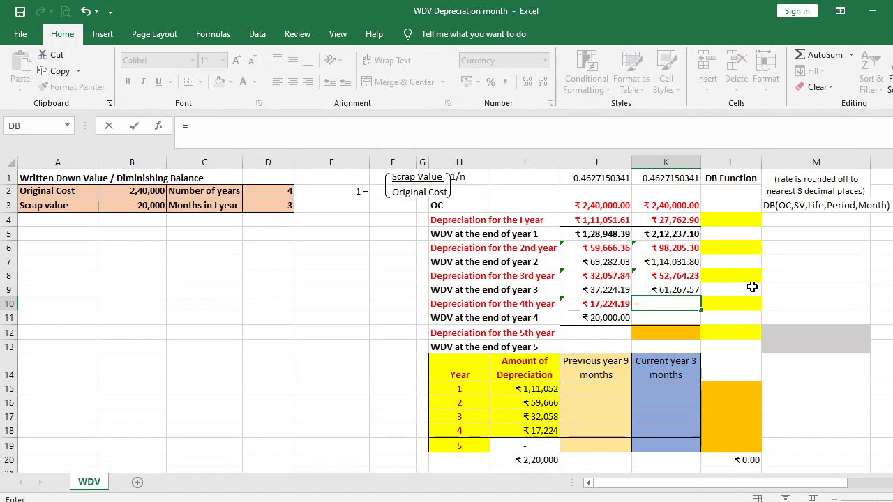
left_click(639, 291)
type("*")
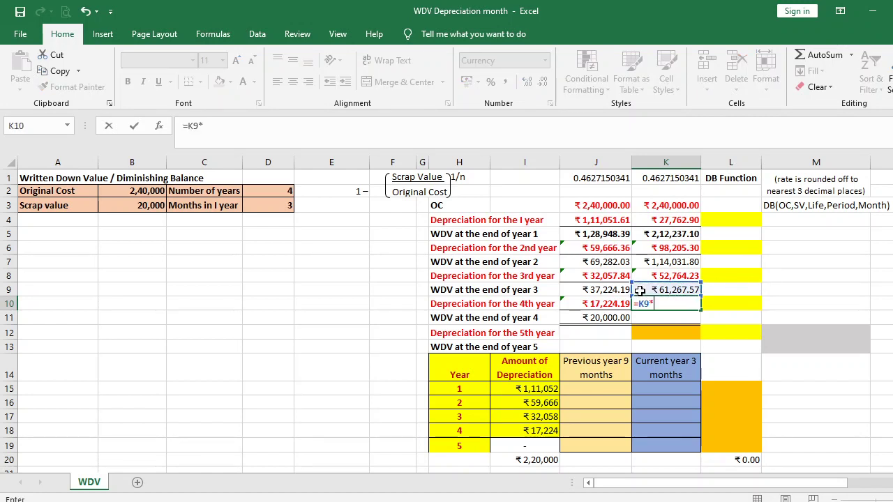
left_click(644, 179)
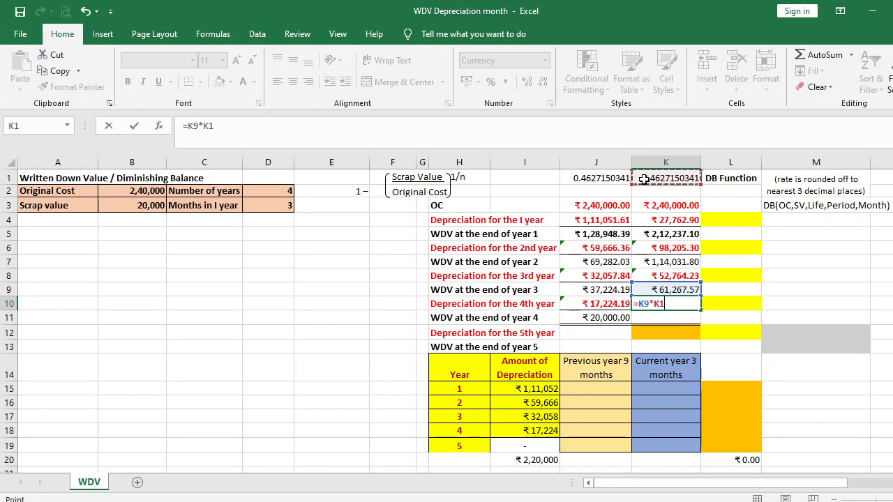
key("Return")
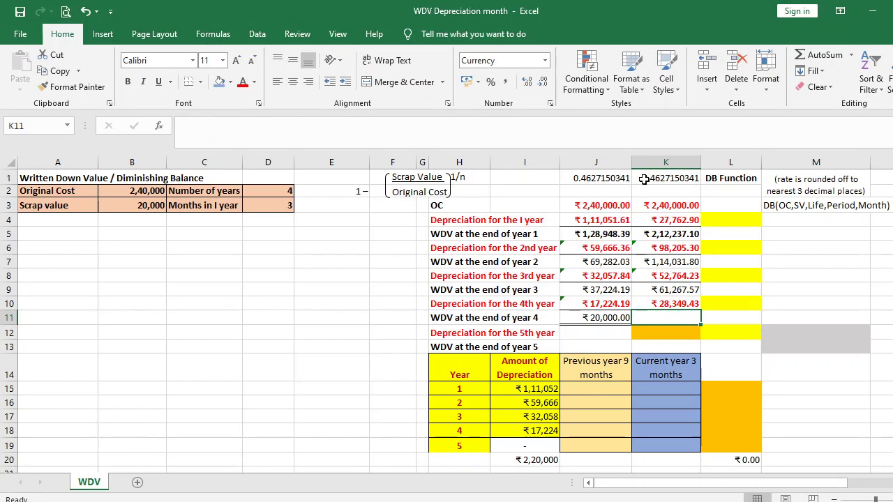
Calculate the written down value at the end of year 4 in K11 as =K9-K10
type("=")
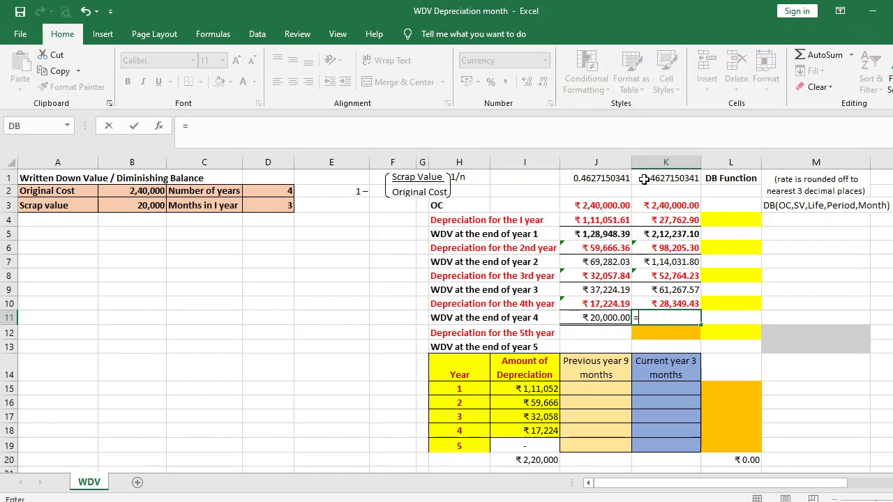
left_click(669, 289)
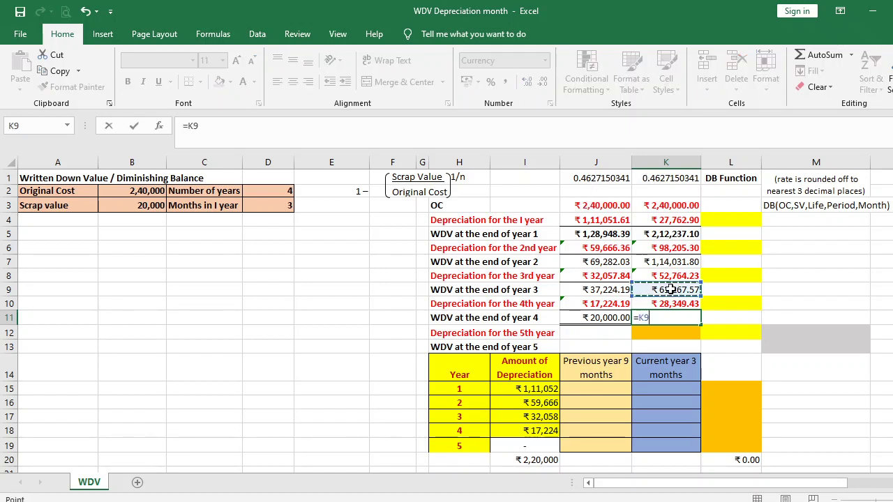
type("-")
left_click(667, 303)
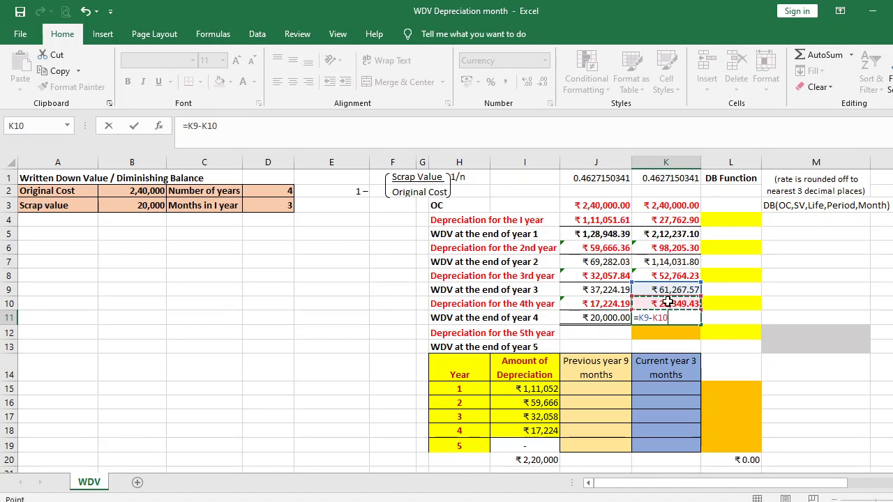
key("Return")
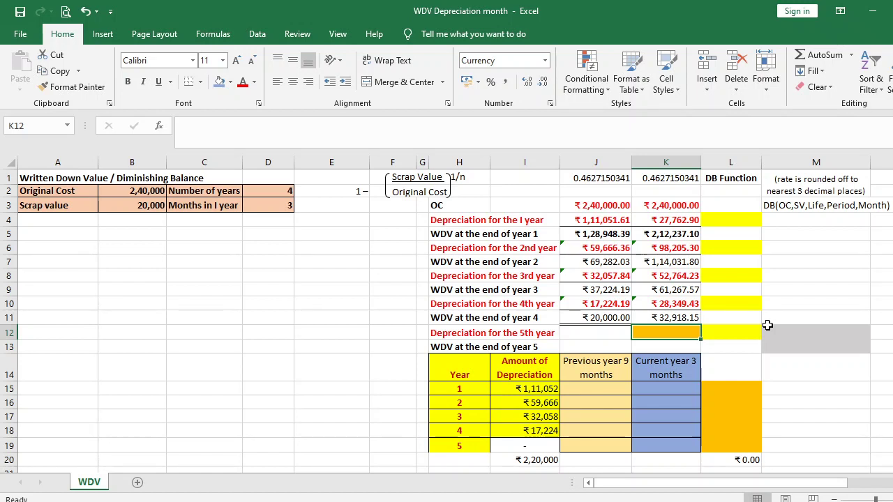
Calculate the fifth-year depreciation in K12 for the remaining nine months as =K11*K1*9/12
left_click(690, 318)
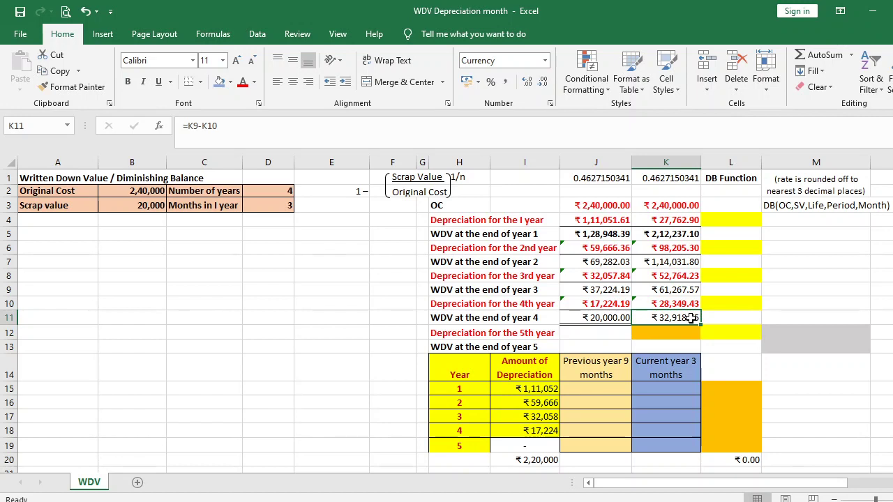
left_click(681, 330)
type("=")
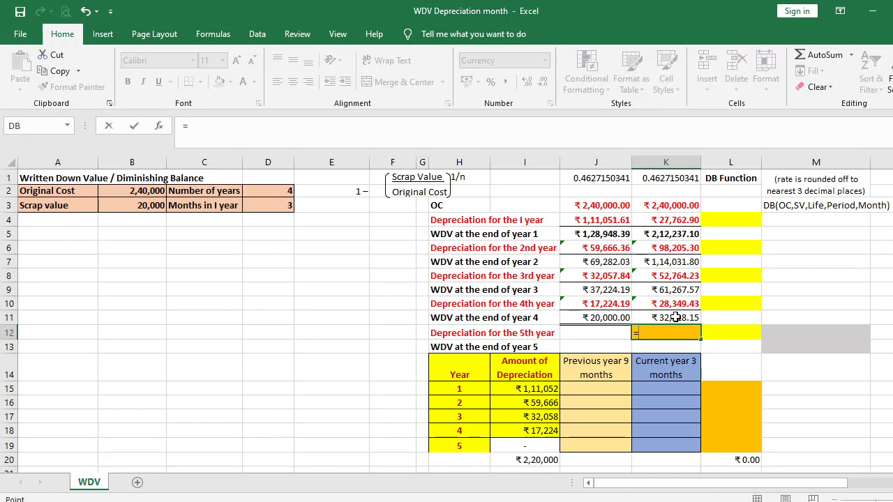
left_click(675, 317)
type("*")
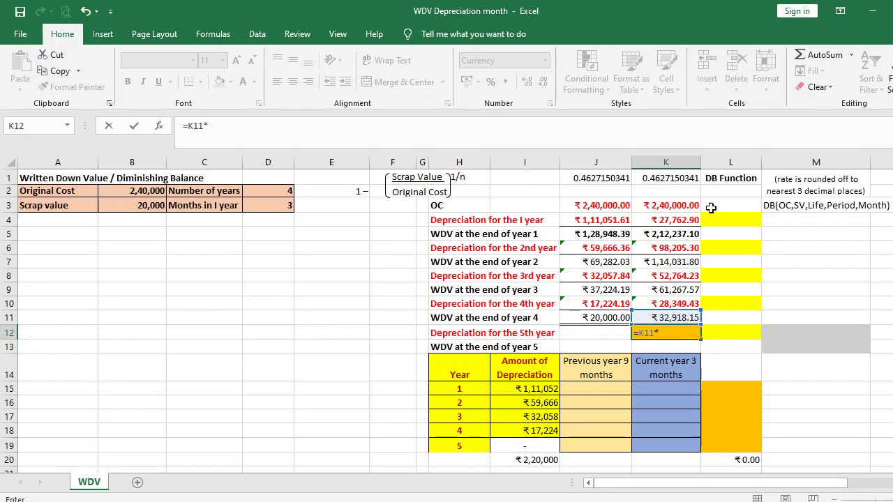
left_click(689, 178)
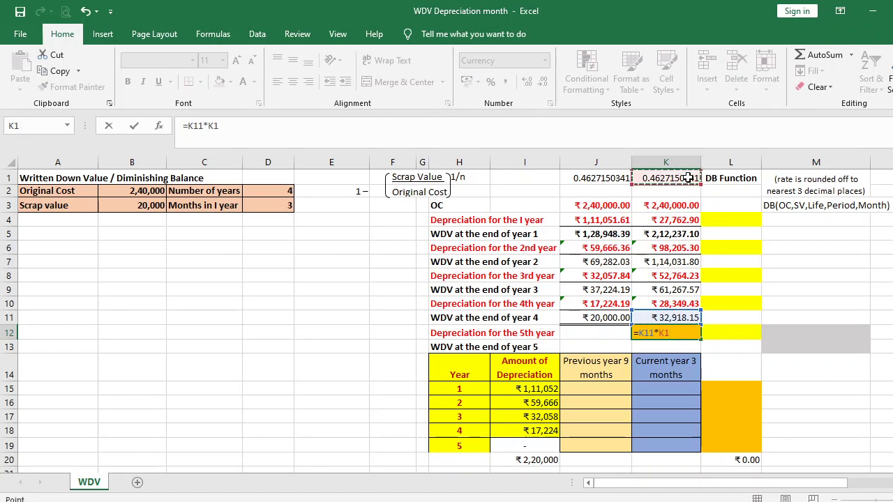
type("*9")
key("Return")
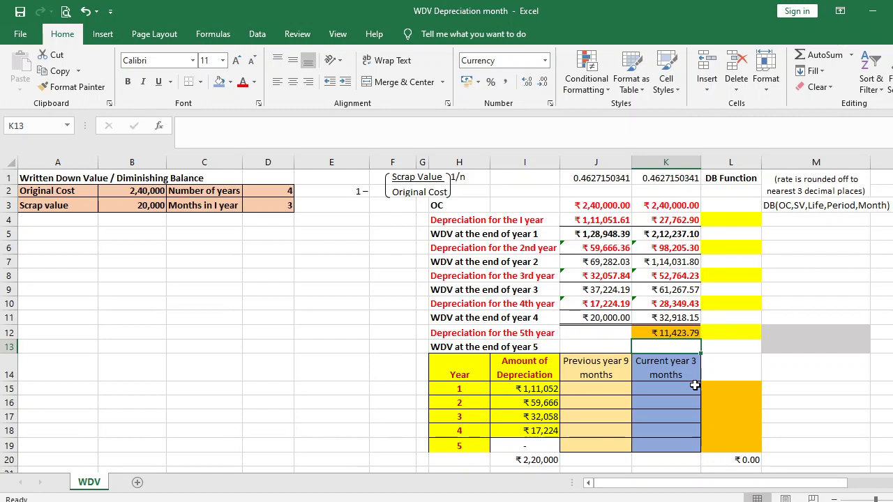
Calculate the written down value at the end of year 5 in K13 as =K11-K12
type("=")
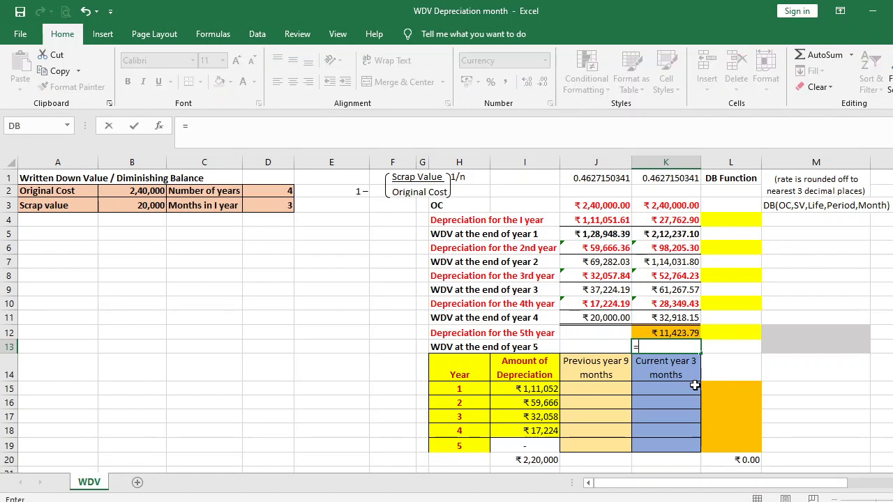
left_click(668, 315)
type("-")
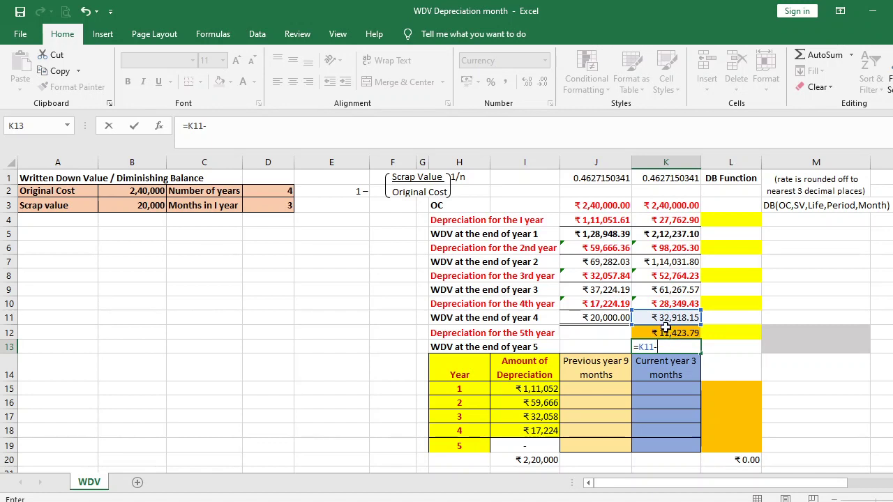
left_click(676, 332)
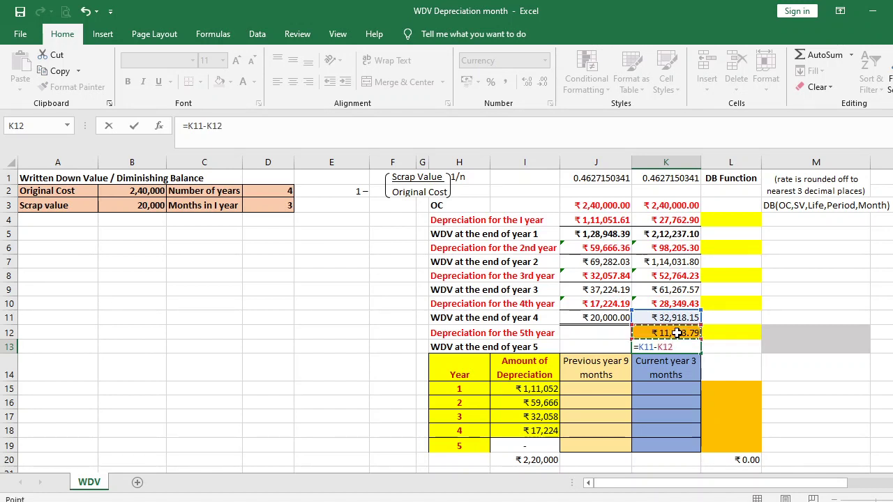
key("Return")
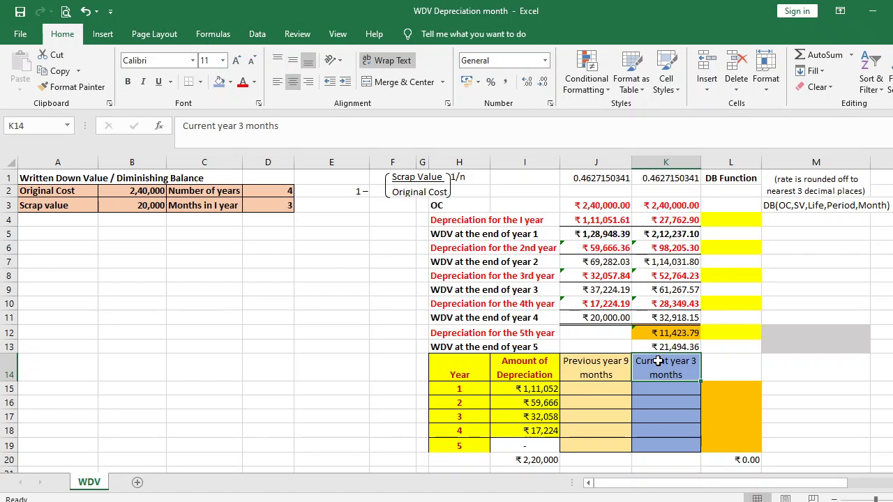
Insert the financial function DB into L4 for the first-year depreciation
left_click(735, 221)
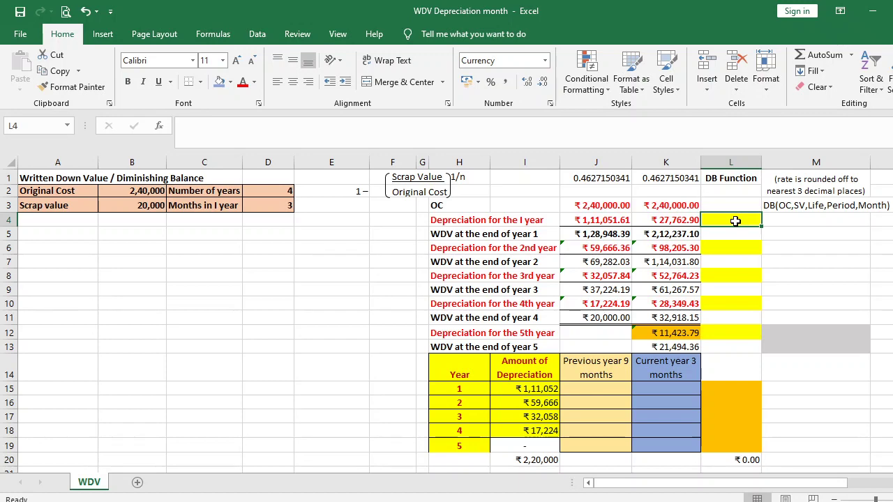
left_click(160, 133)
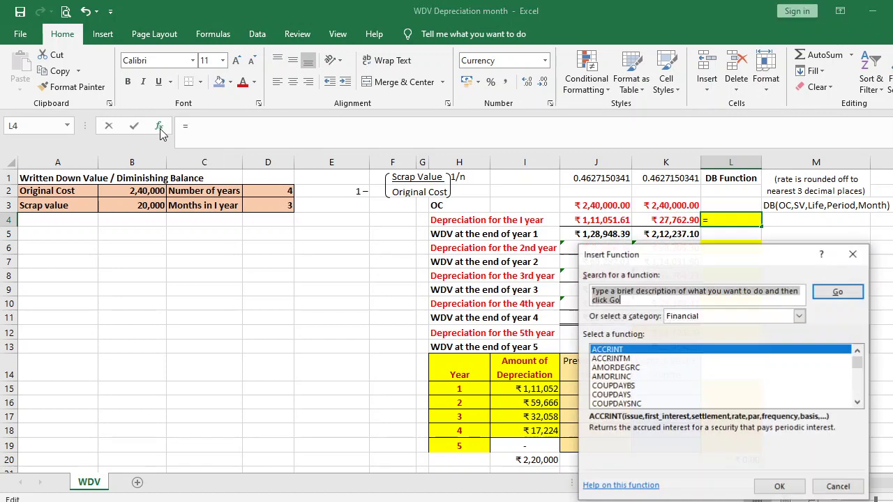
left_click(799, 316)
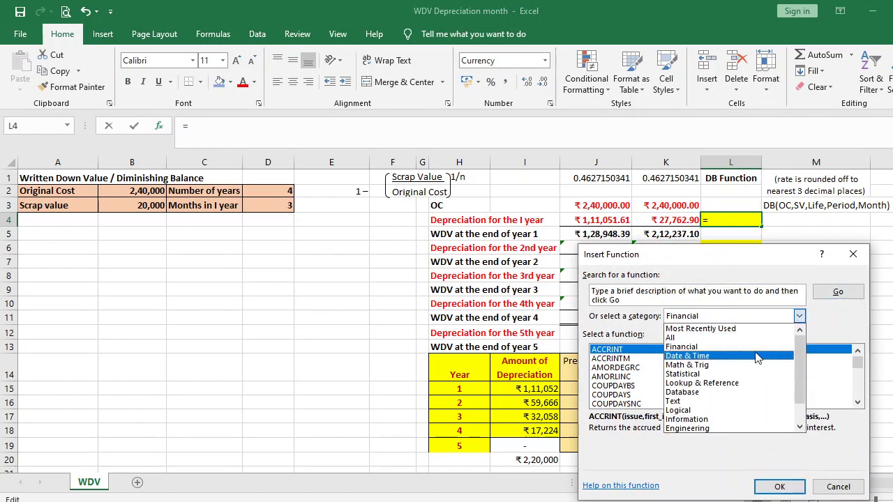
key("Escape")
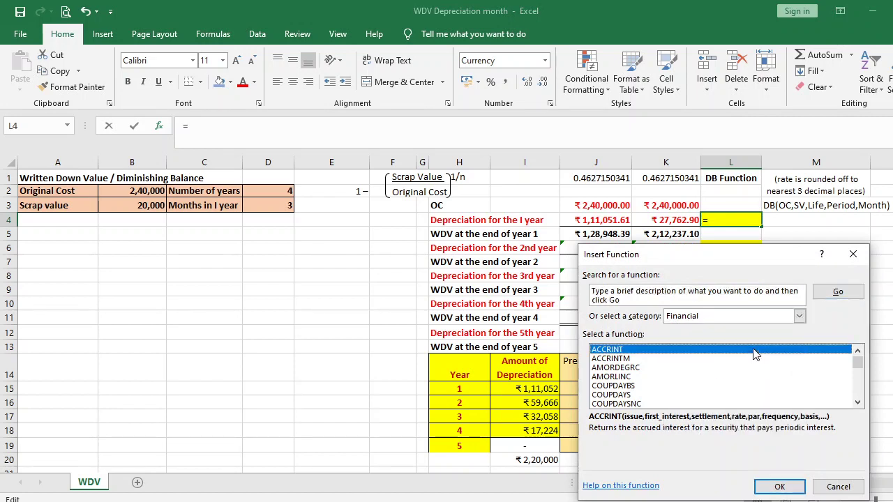
left_click(630, 404)
key("d")
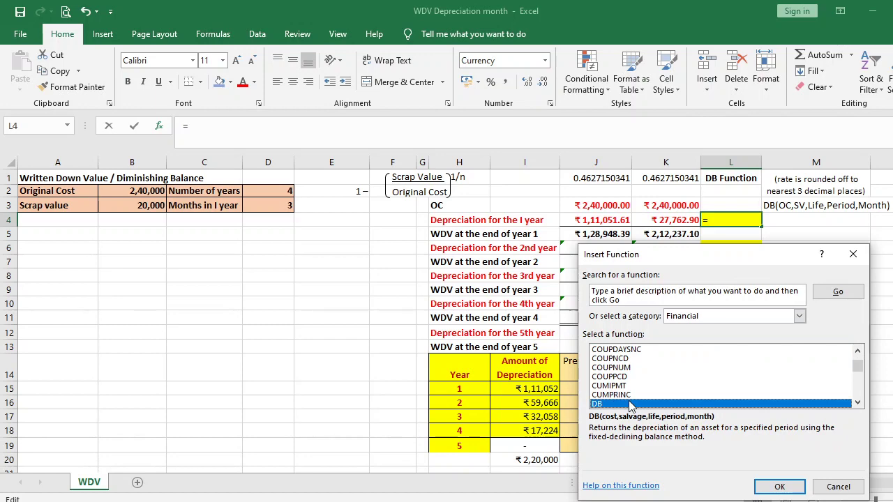
double_click(630, 405)
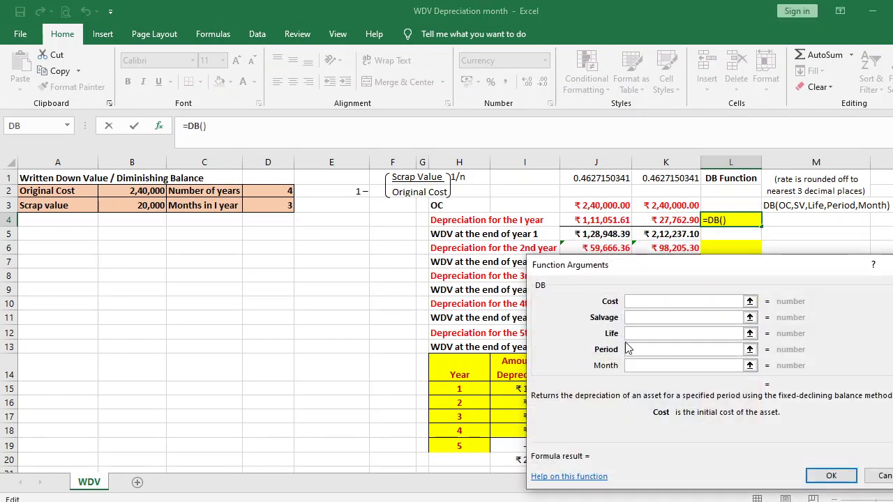
Fill in the DB arguments with cost B2, salvage B3, life D2, period 1 and month D3, and confirm the formula
left_click(146, 193)
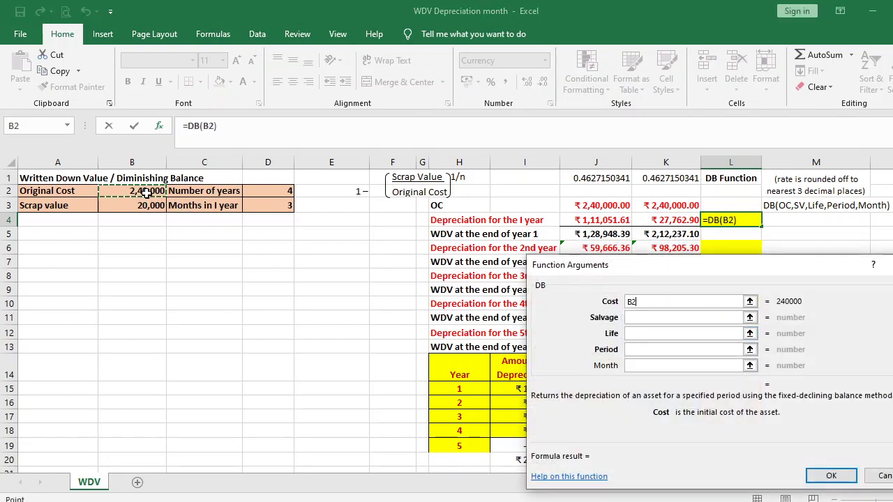
left_click(649, 318)
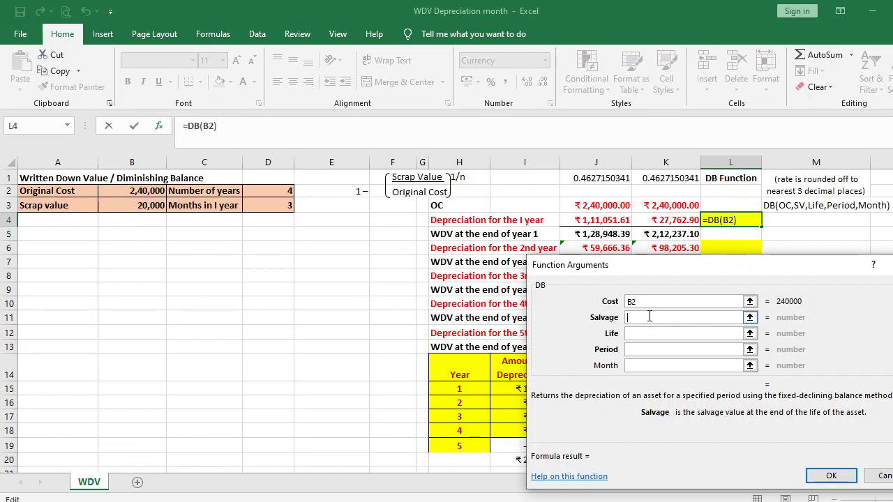
left_click(150, 206)
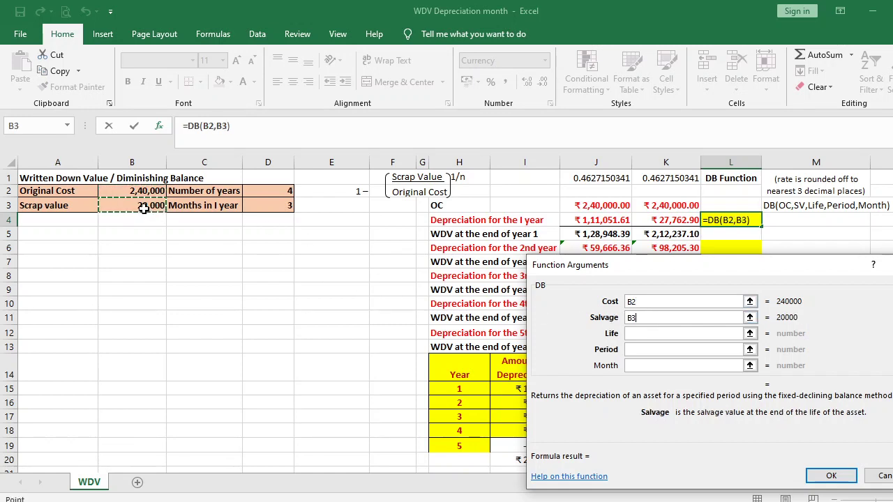
left_click(630, 332)
left_click(270, 190)
left_click(638, 350)
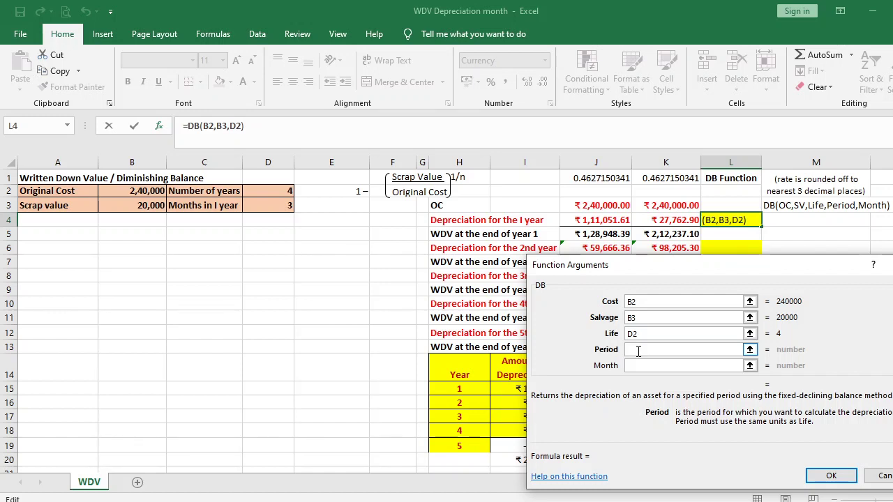
type("1")
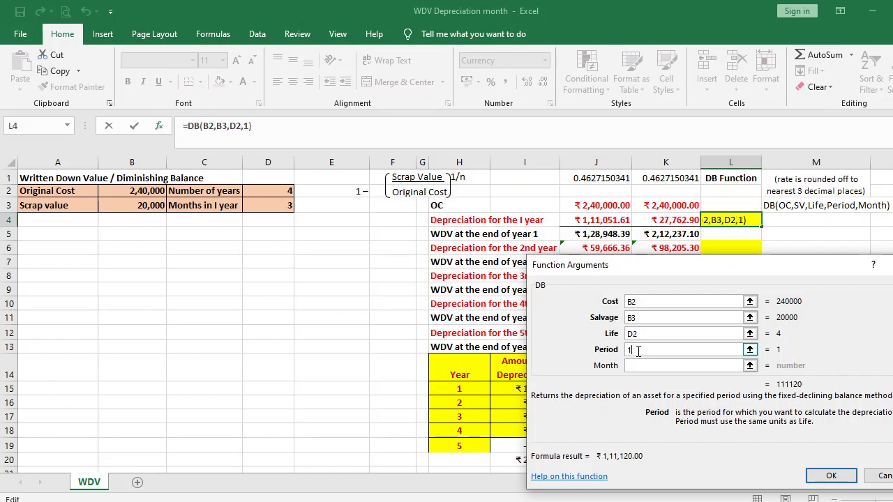
left_click(637, 365)
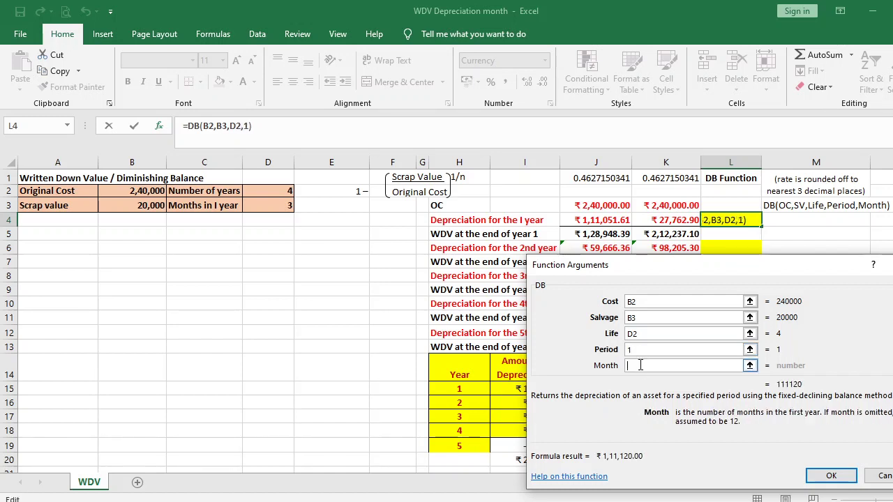
left_click(285, 208)
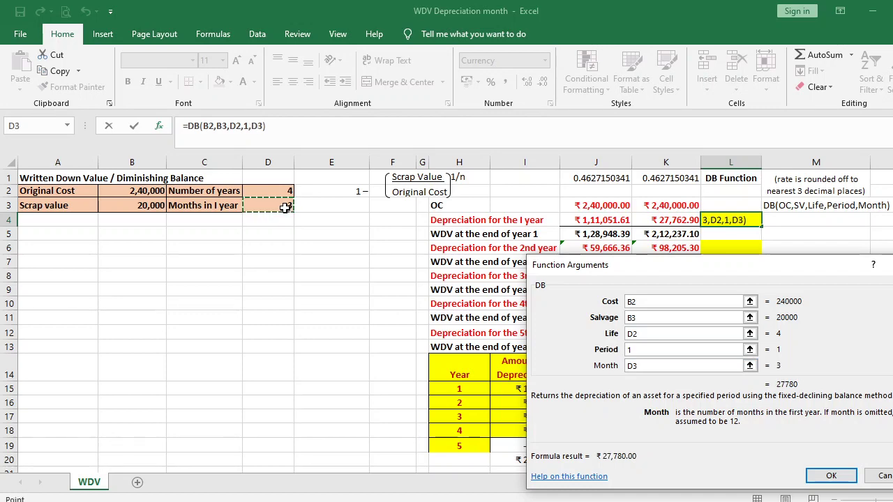
key("Return")
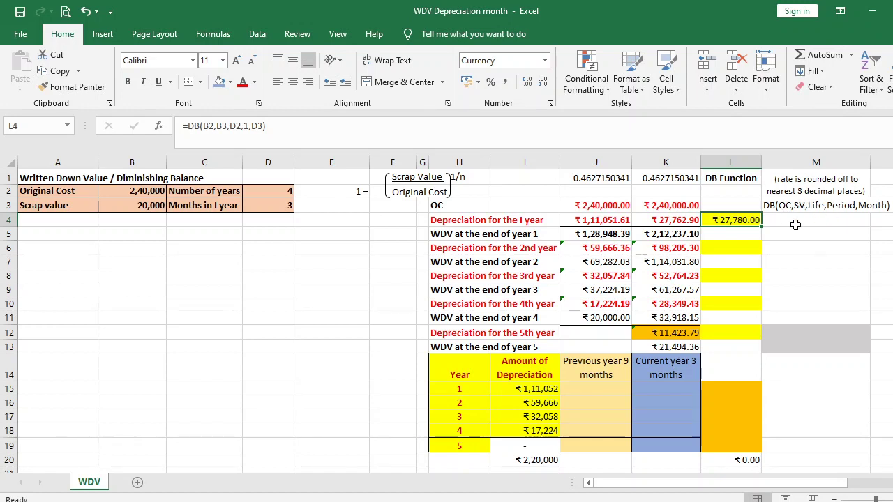
left_click(738, 250)
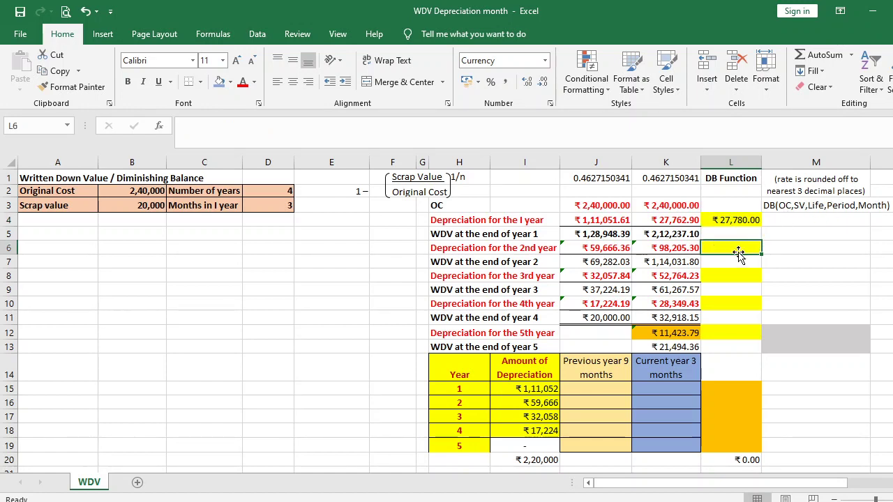
type("=")
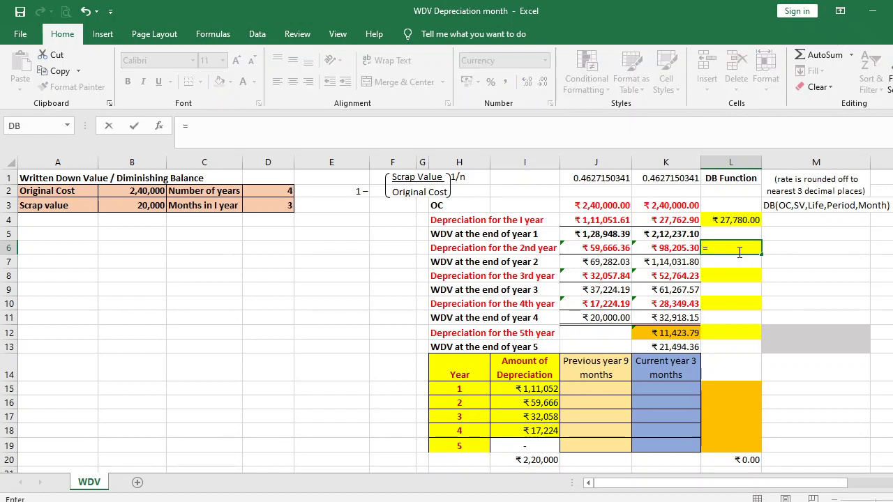
type("d")
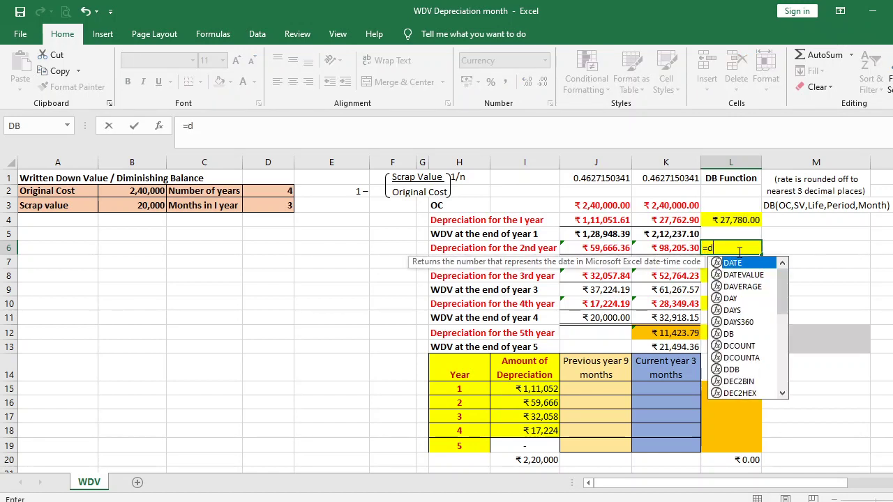
key("Escape")
key("Escape")
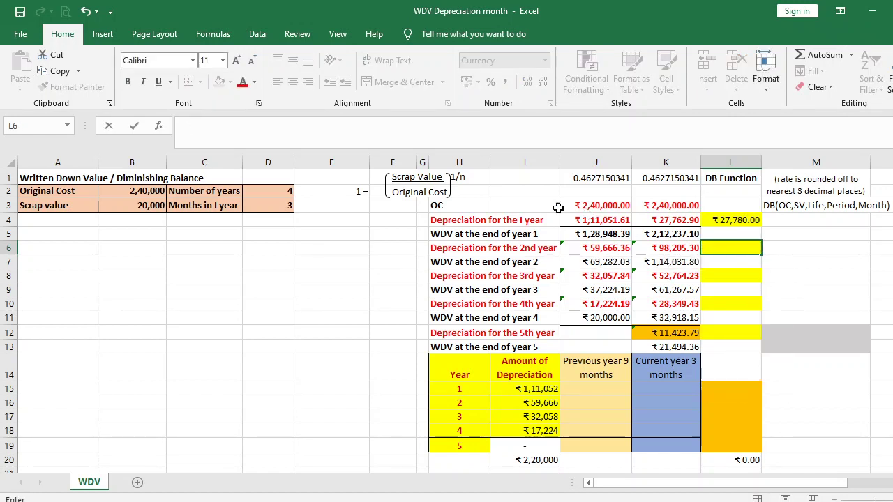
Insert the financial function DB into L6 for the second-year depreciation
left_click(158, 132)
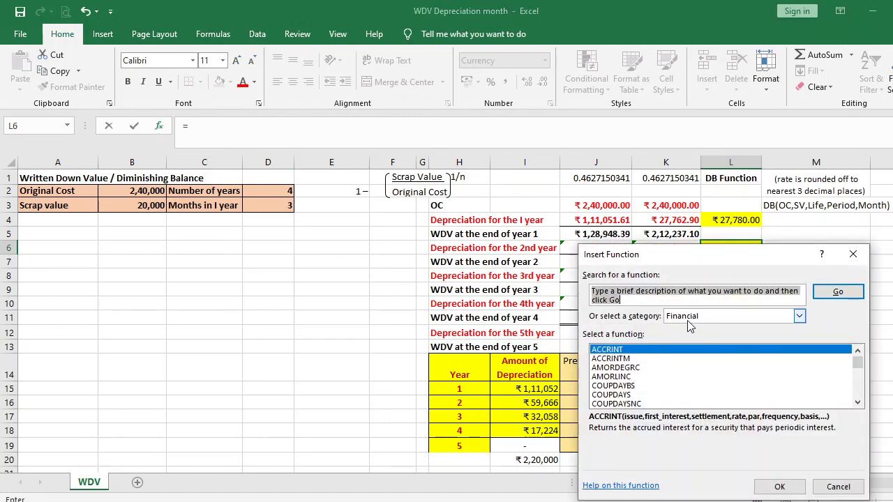
left_click(631, 387)
key("d")
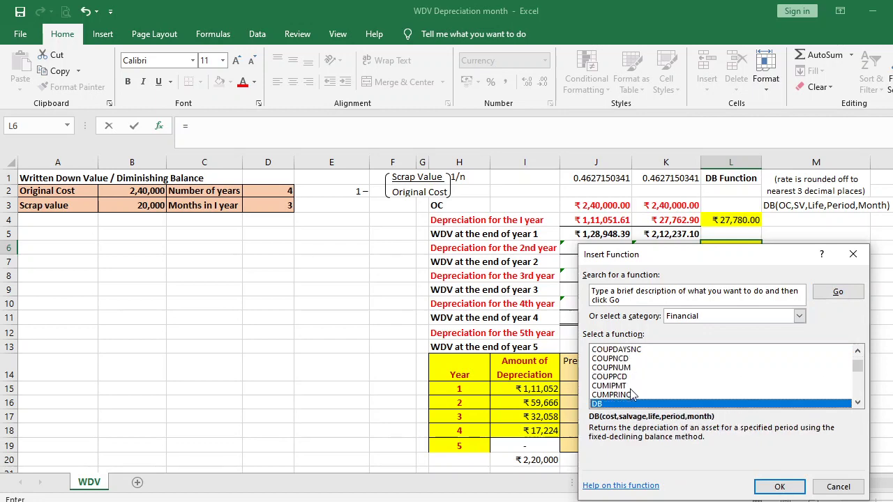
left_click(779, 486)
Fill in the DB arguments for L6 with cost B2, salvage B3, life D2, period 2 and month D3, and confirm the formula
left_click(131, 195)
left_click(632, 320)
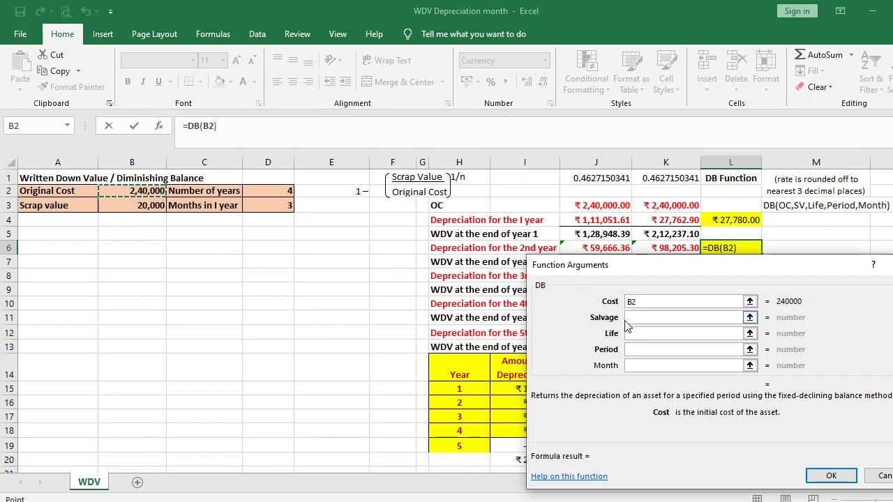
left_click(147, 205)
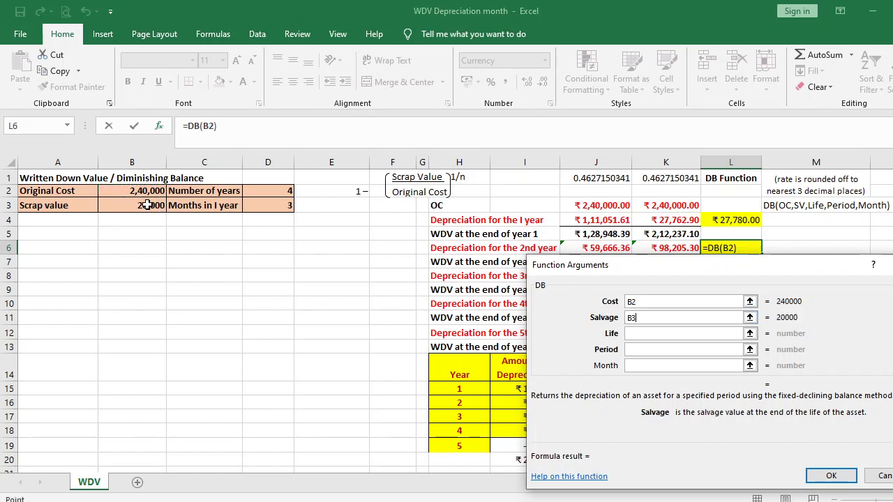
left_click(640, 333)
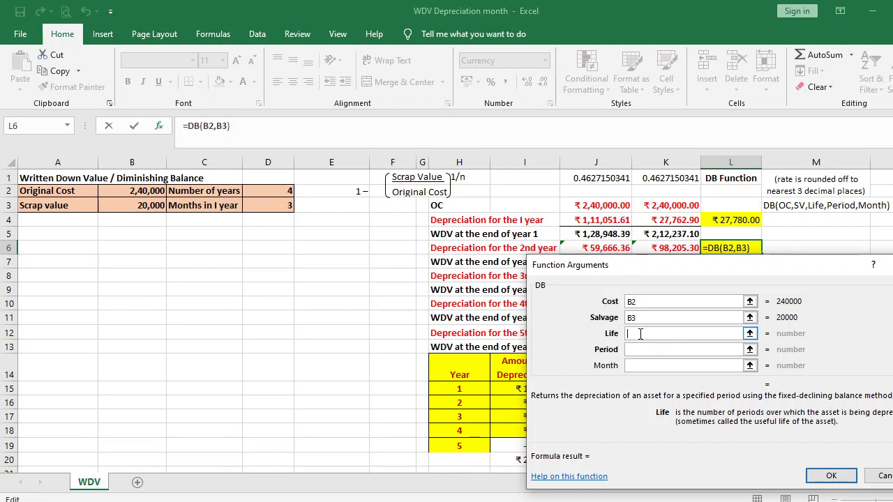
left_click(281, 194)
left_click(657, 350)
type("2")
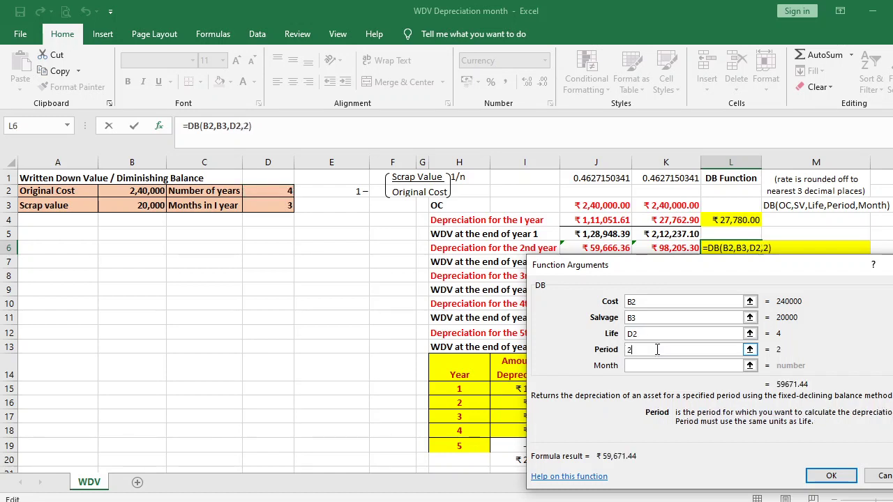
left_click(650, 366)
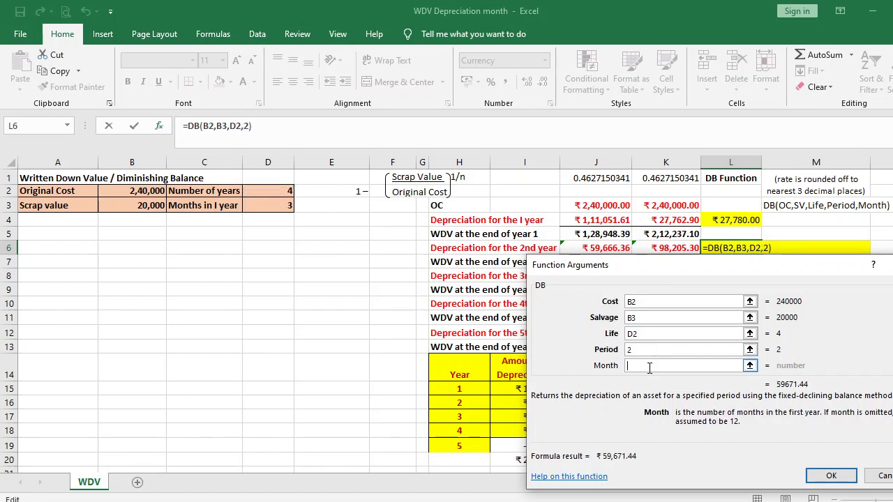
left_click(267, 210)
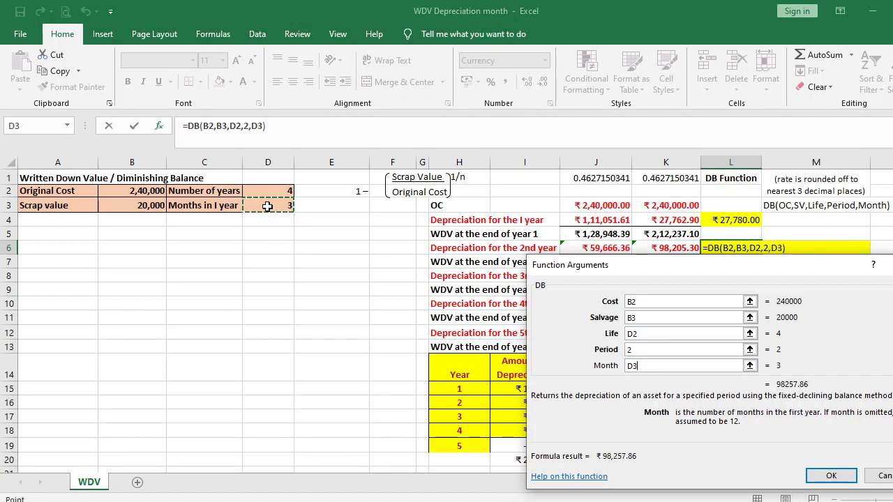
left_click(841, 476)
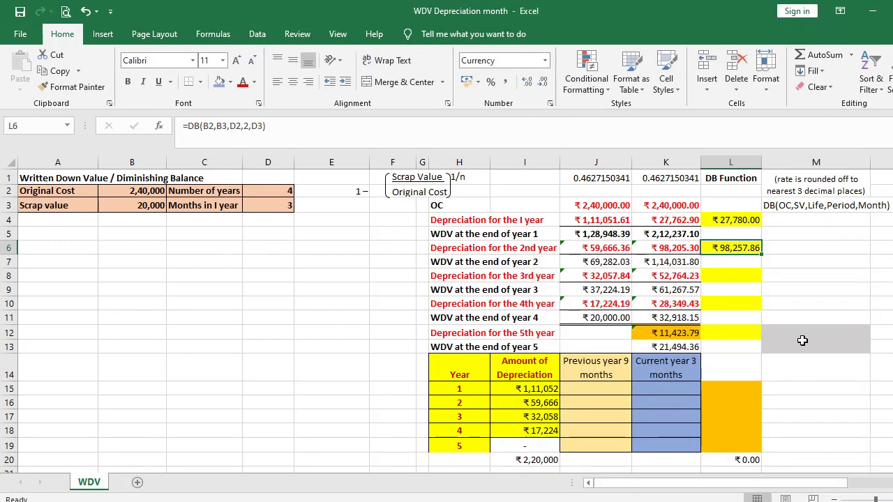
Calculate the third-year depreciation in L8 with the formula =DB(B2,B3,D2,3,D3)
left_click(740, 277)
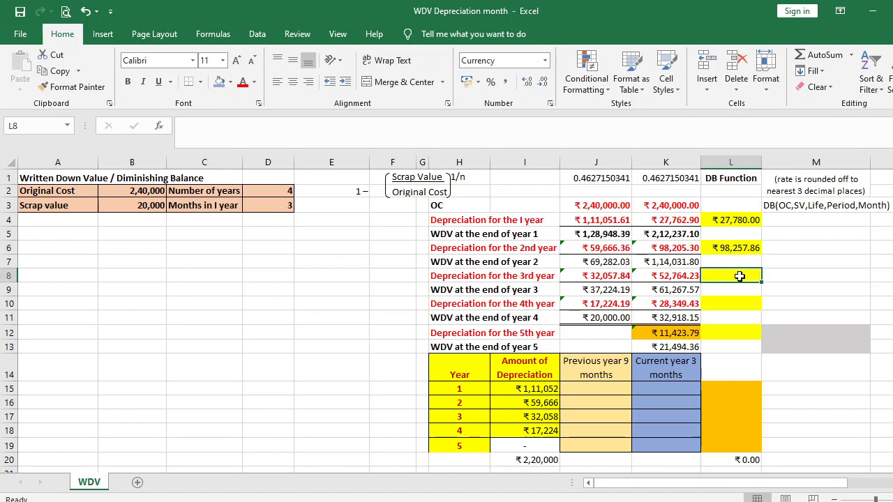
type("=db(")
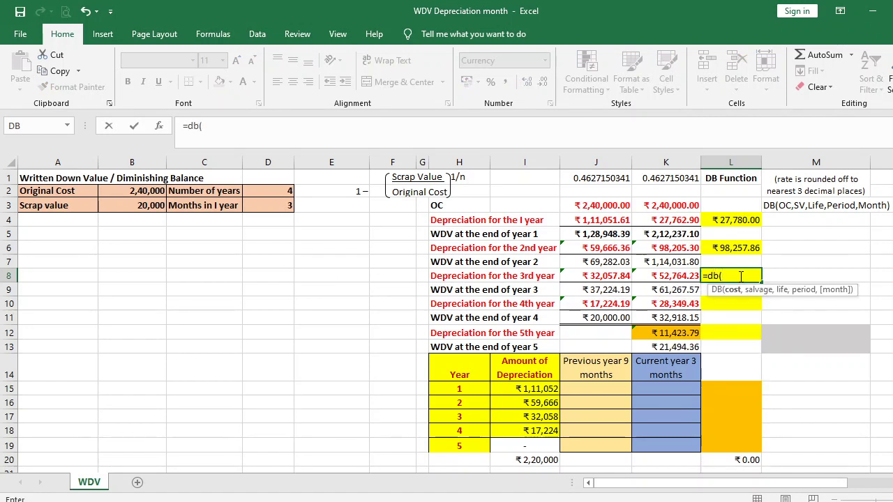
type("b")
type("2")
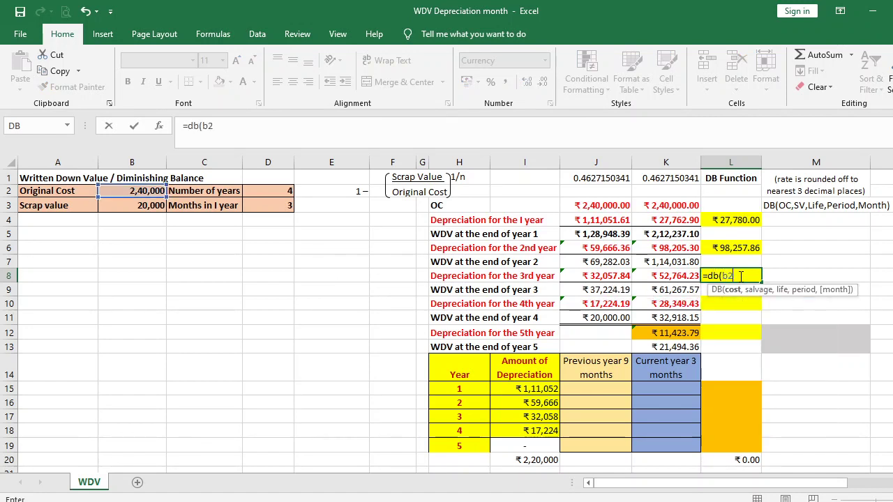
type(",b3")
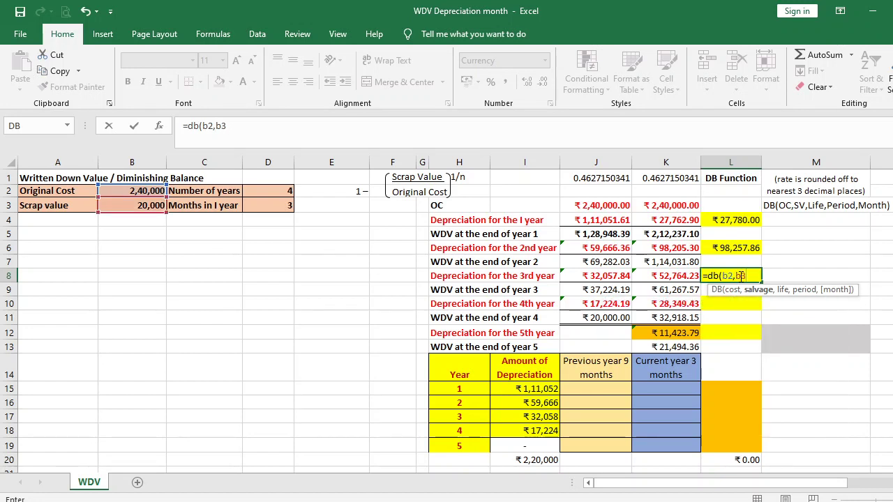
type(",d")
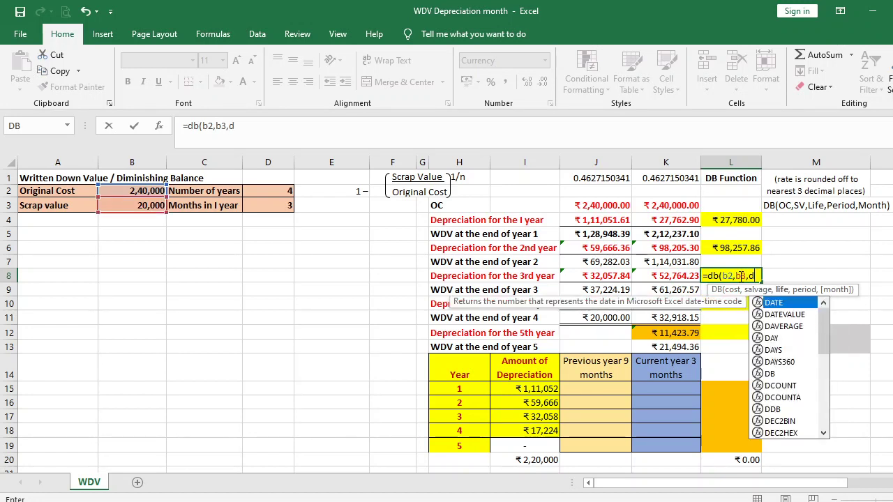
type("2,")
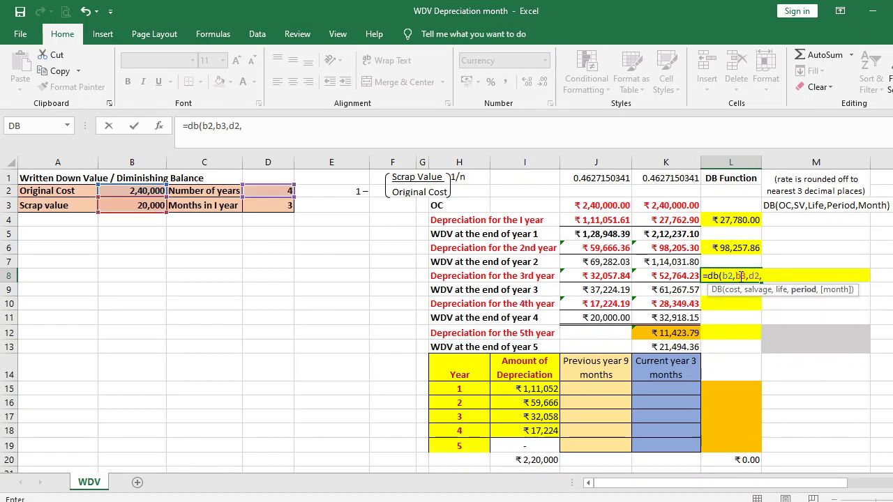
type("3,")
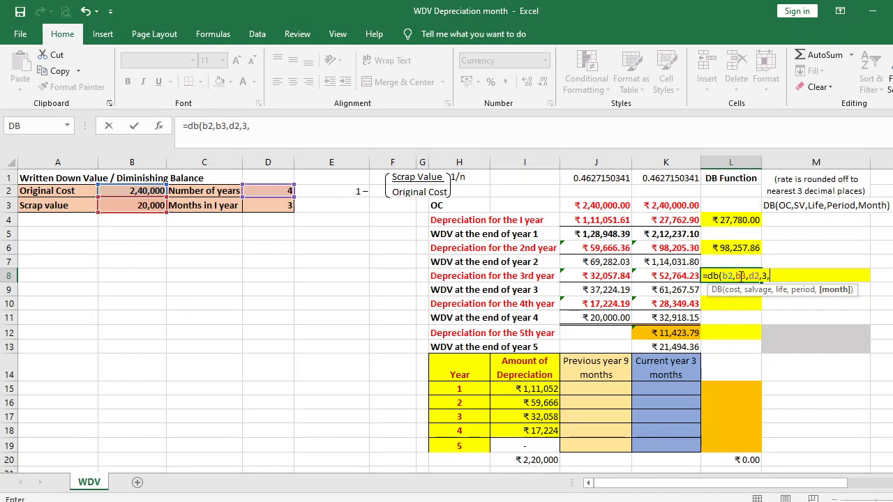
type("d3")
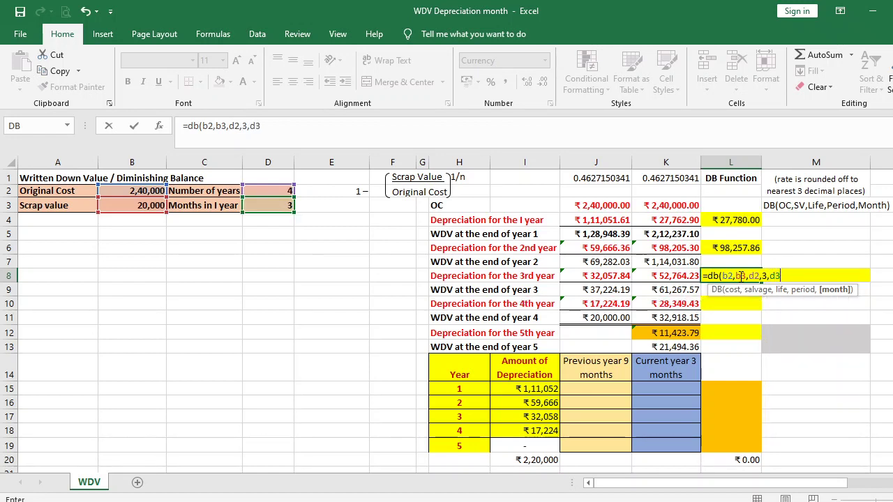
type(")")
key("Return")
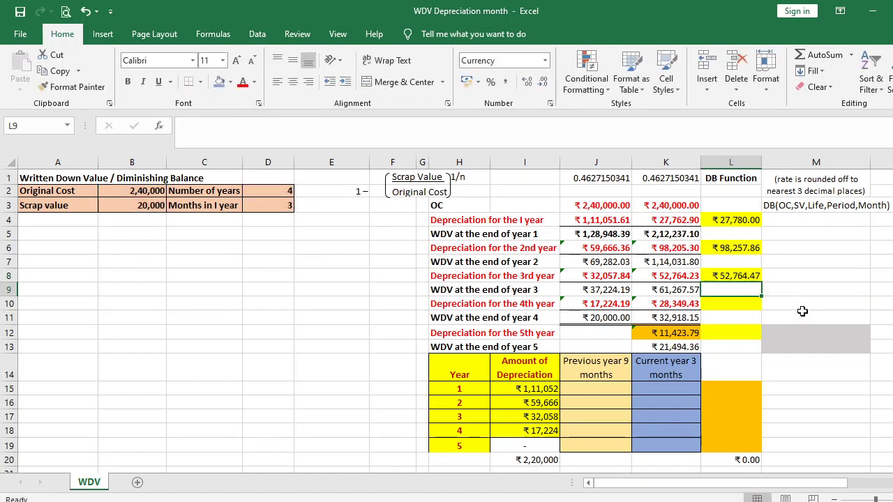
Calculate the fourth-year depreciation in L10 with the formula =DB(B2,B3,D2,4,D3)
left_click(748, 307)
type("=db")
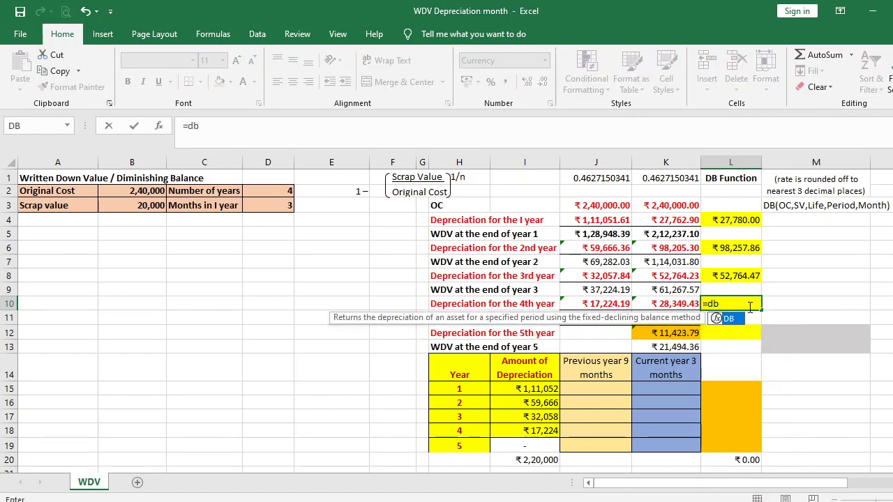
type("(")
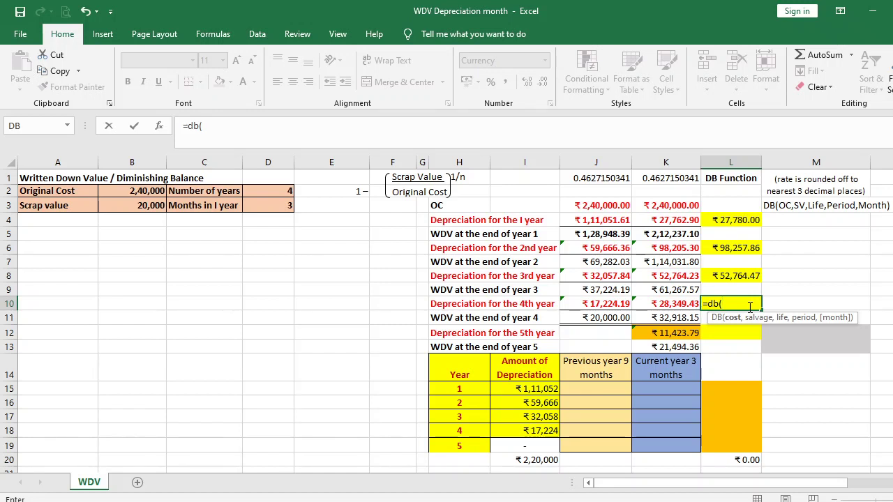
type("b")
type("2,")
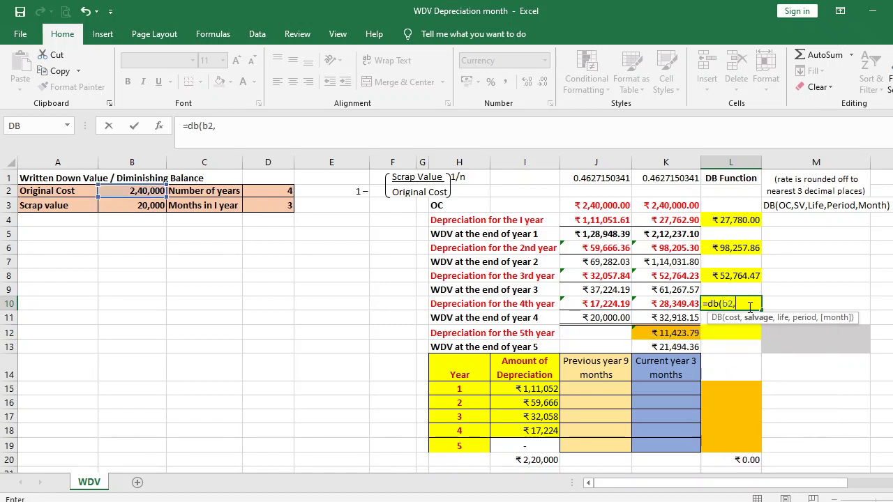
type("b3")
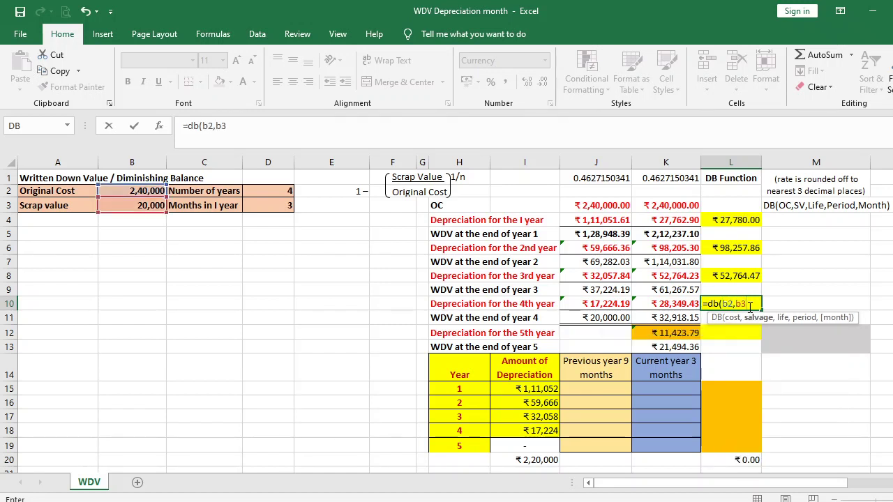
type(",d2,")
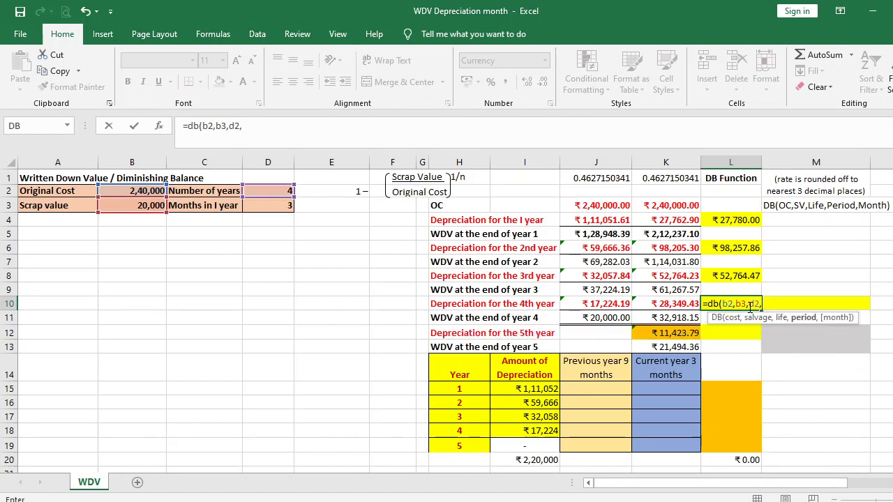
type("4,")
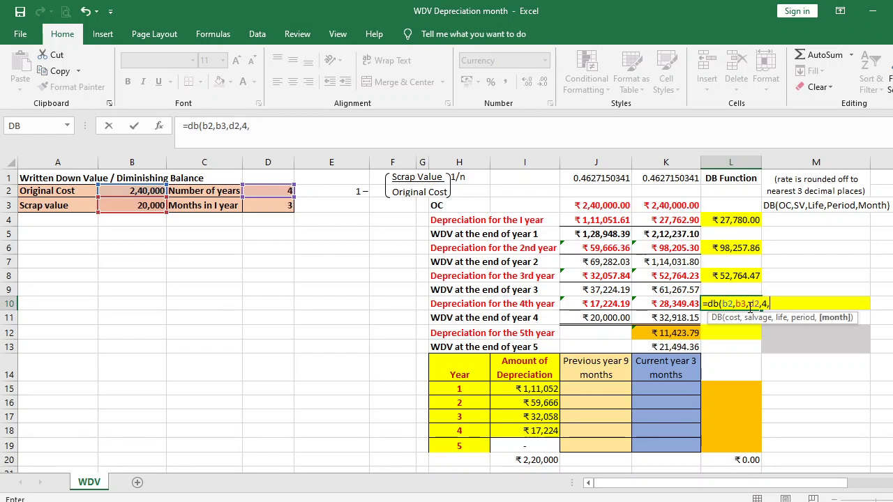
type("d3")
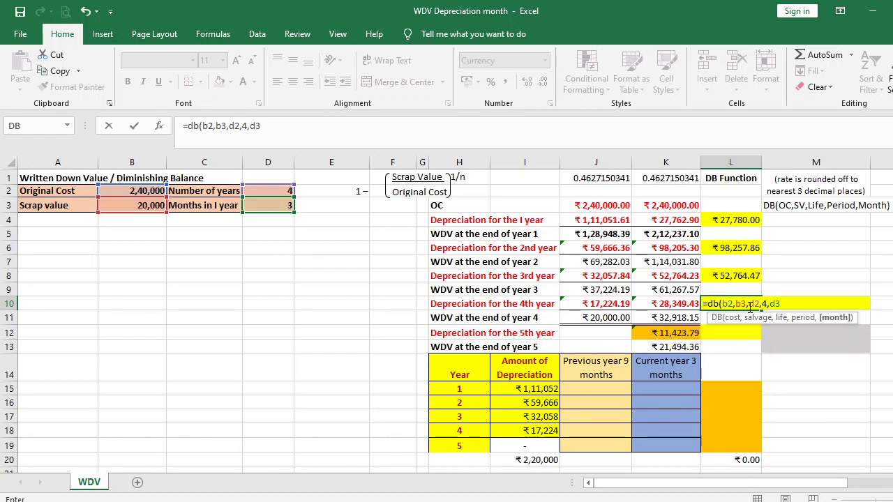
key("Return")
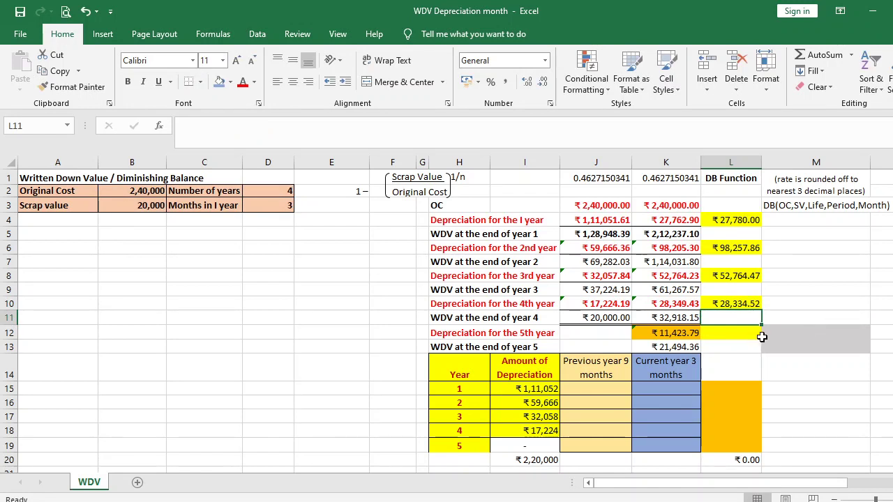
Calculate the fifth-year depreciation in L12 with the formula =DB(B2,B3,D2,5,D3)
left_click(759, 334)
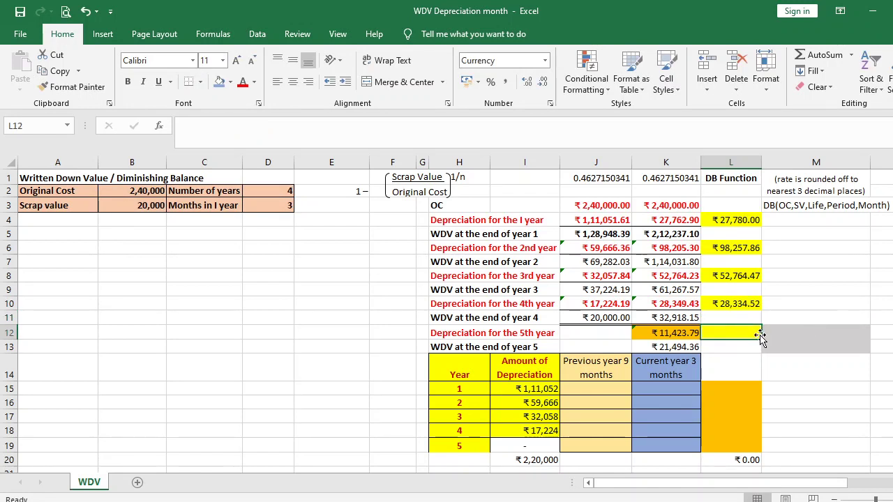
type("=db")
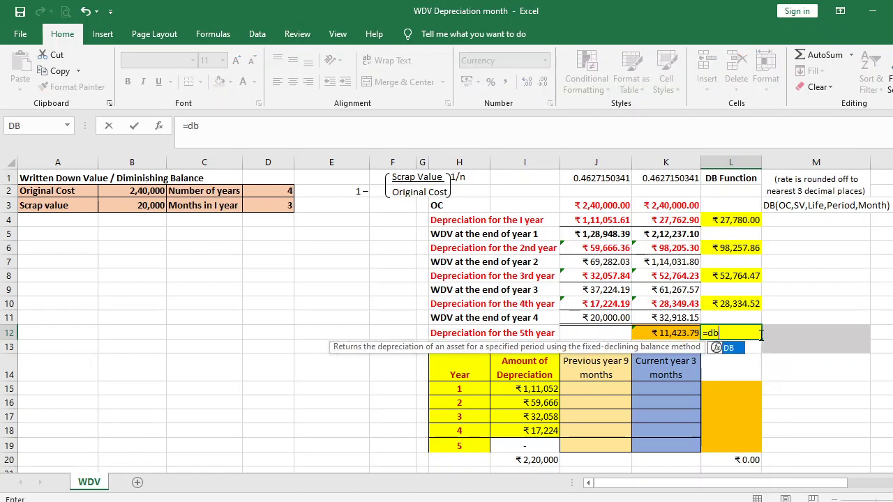
type("(b2,b")
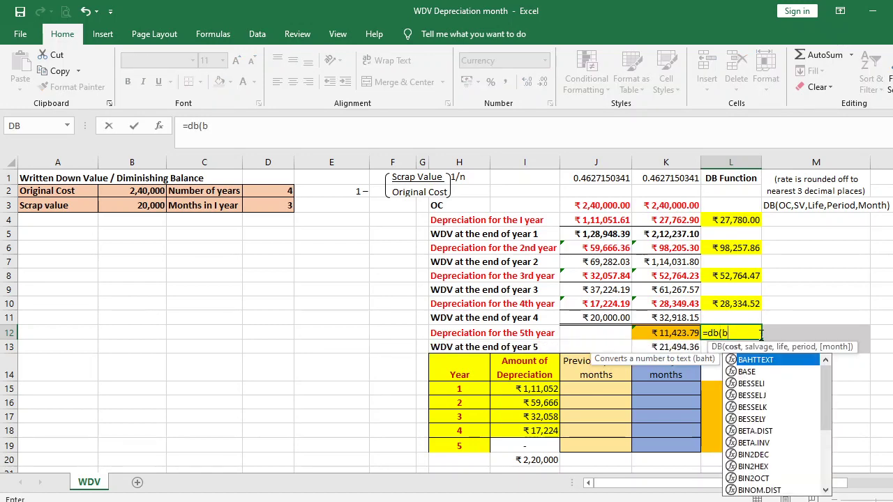
type("3")
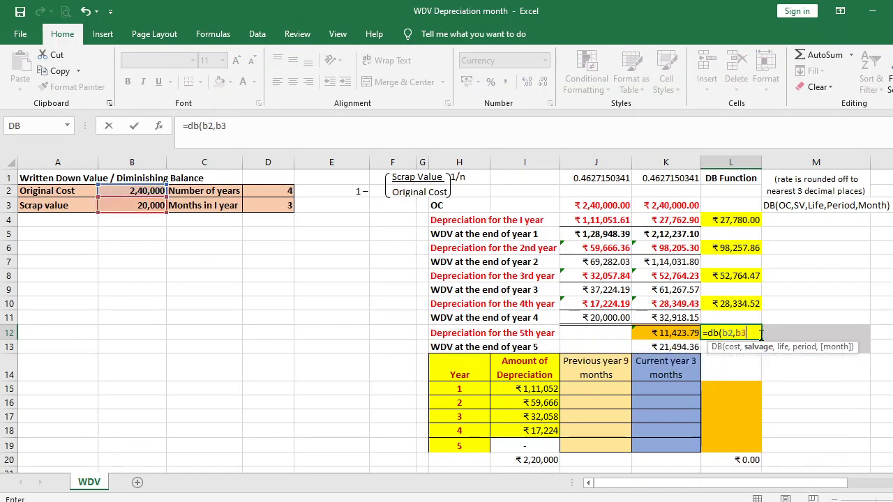
type(",d")
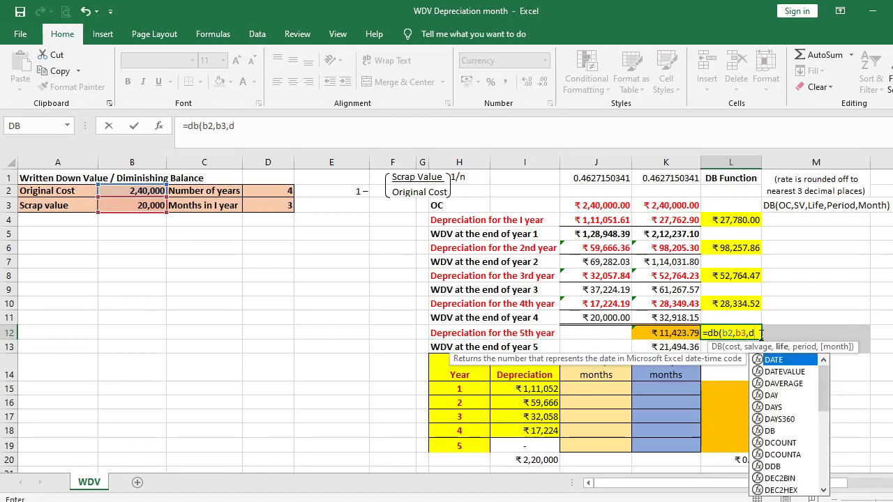
type("2,5")
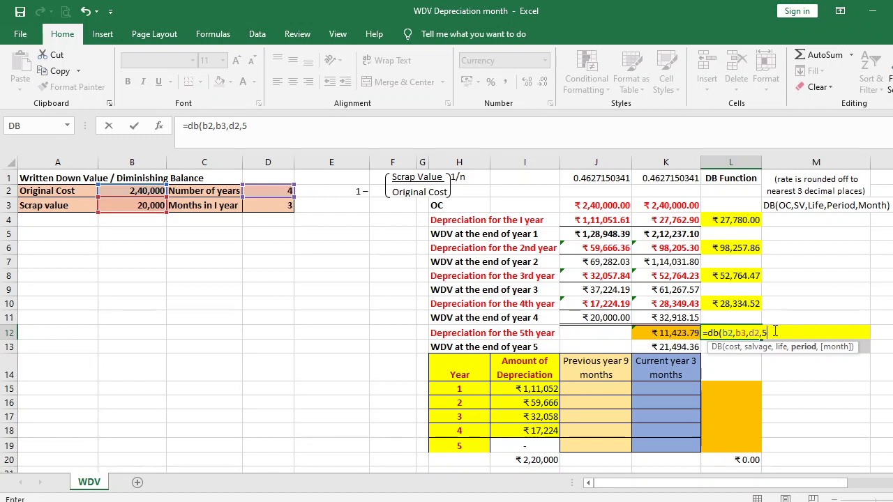
type(",d3")
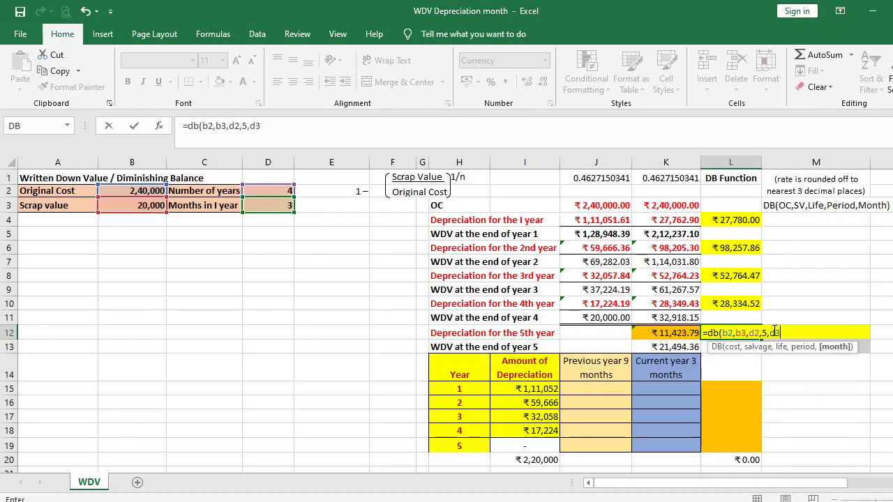
type(")")
key("Return")
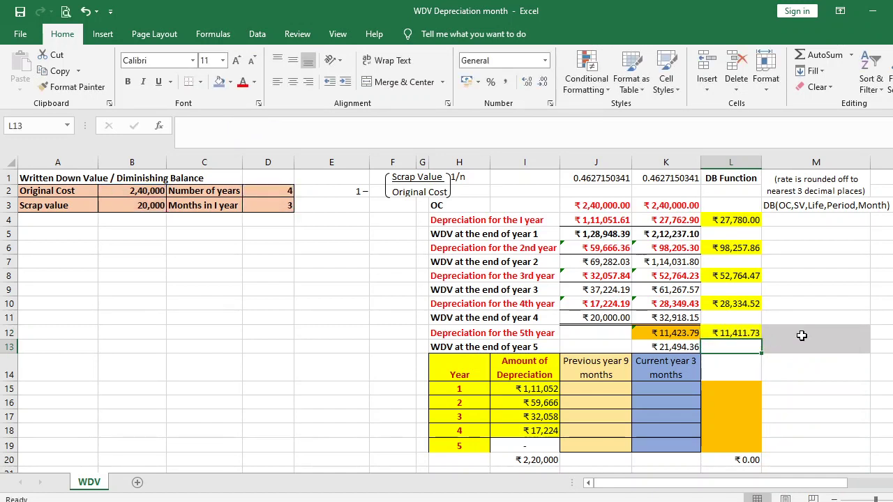
Total the DB function depreciation amounts in M12 with the formula =SUM(L4:L12)
left_click(802, 335)
type("=sum")
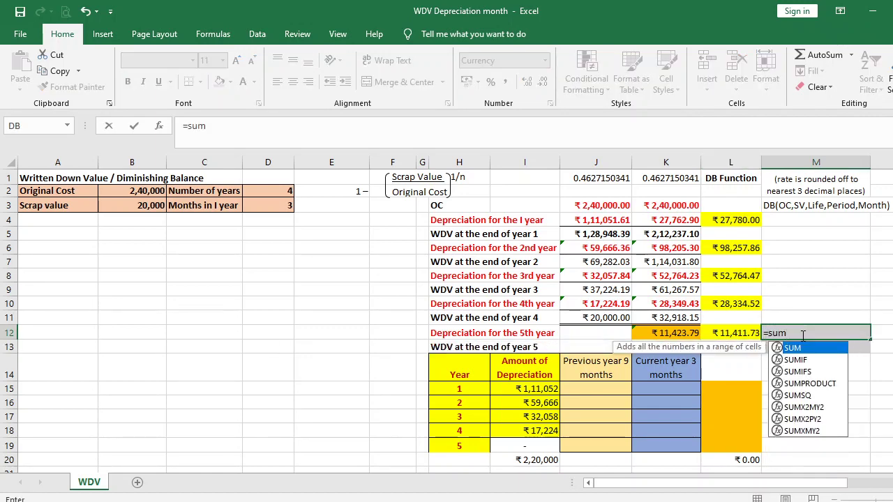
type("(")
left_click(743, 338)
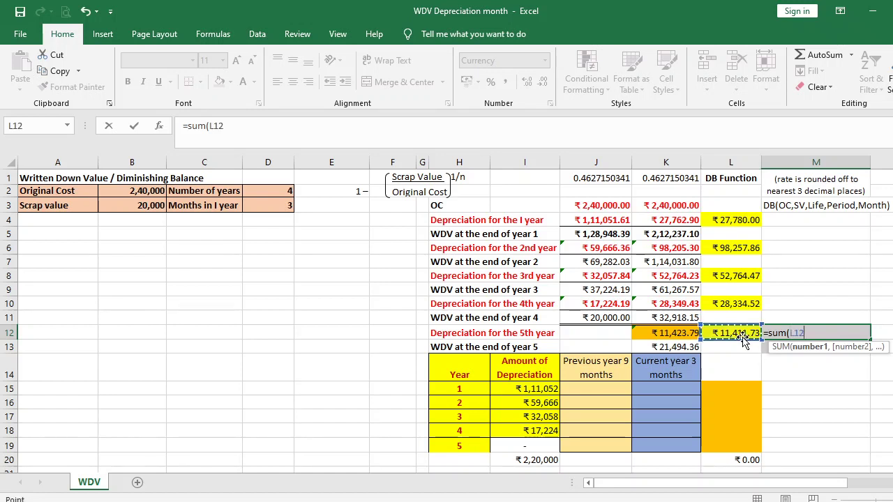
key("shift+Up")
key("shift+Up")
key("shift+Up")
key("shift+Up")
key("shift+Up")
key("shift+Up")
key("shift+Up")
key("shift+Up")
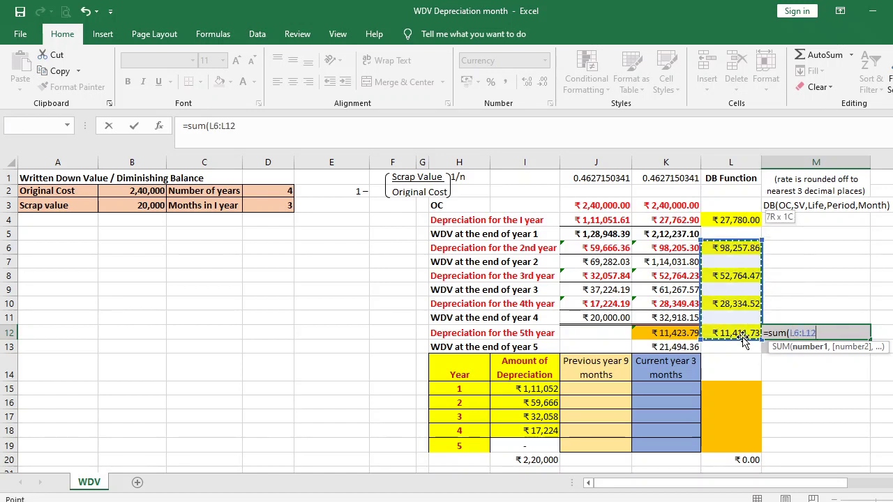
type(")")
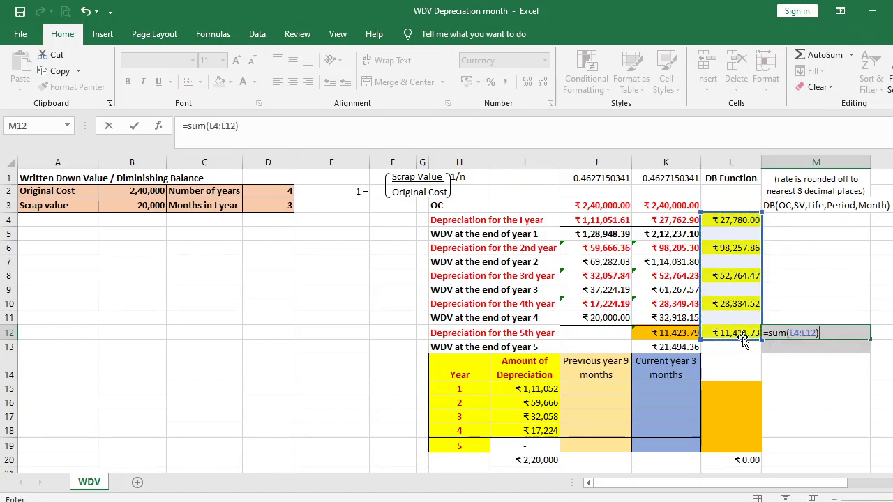
key("Return")
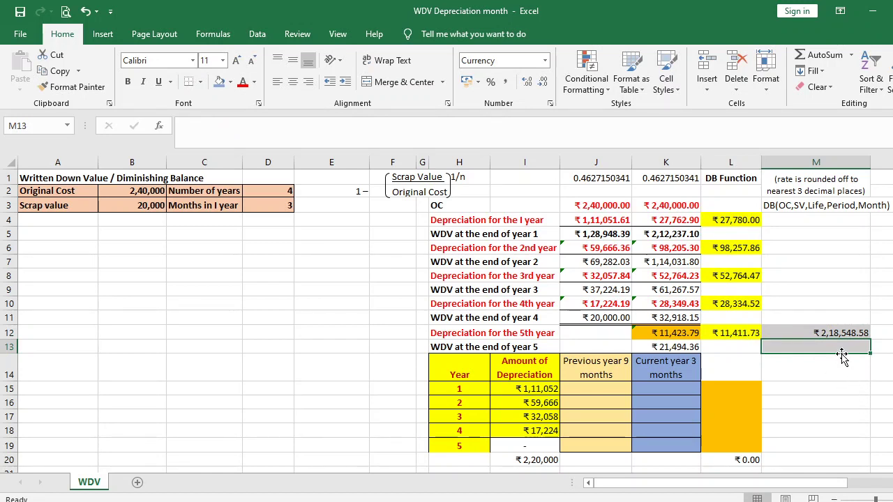
Calculate the remaining written down value in M13 by subtracting the depreciation total in M12 from the original cost in B2
type("=")
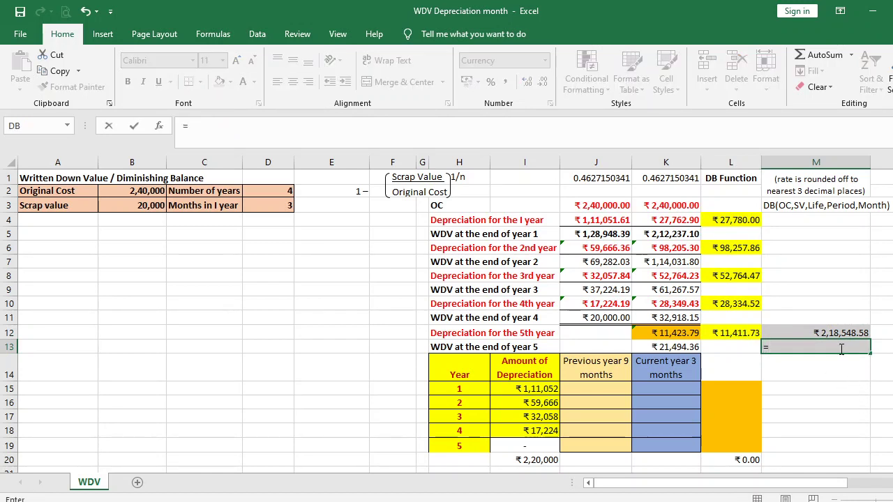
left_click(118, 192)
type("-")
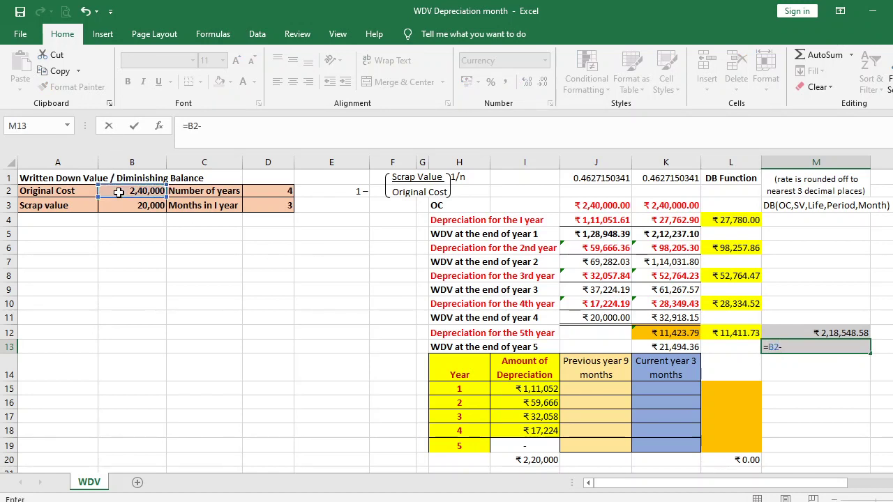
left_click(824, 332)
key("Return")
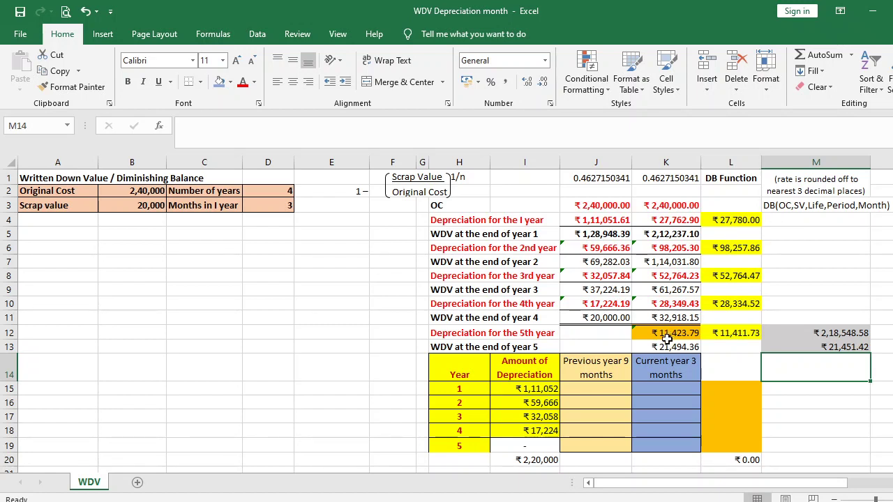
Replace the depreciation rate in K1 with the rounded value 0.463
left_click(671, 181)
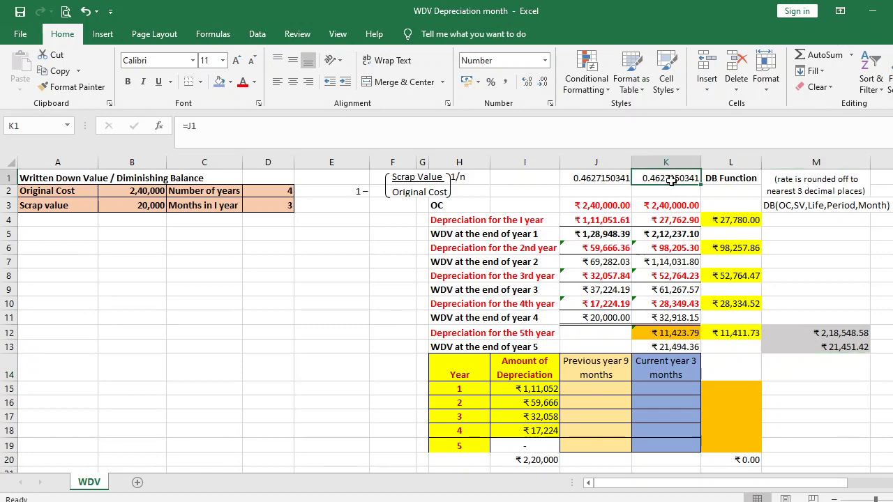
type("0.463")
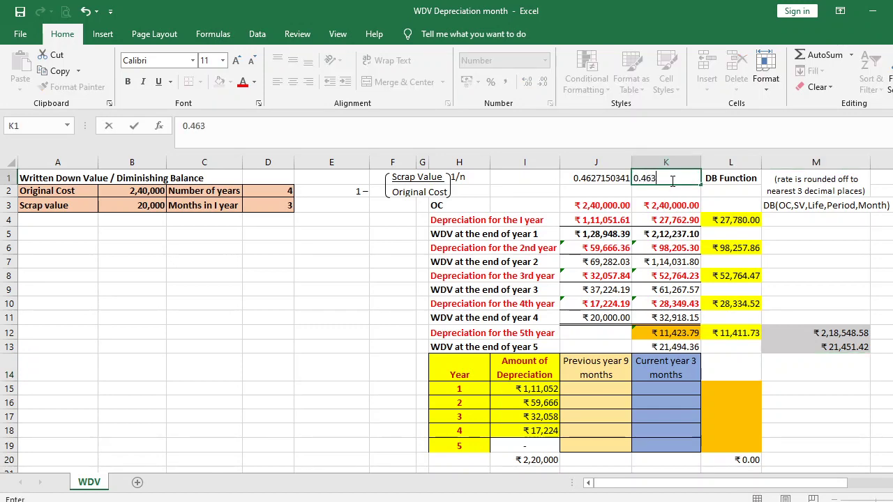
key("Return")
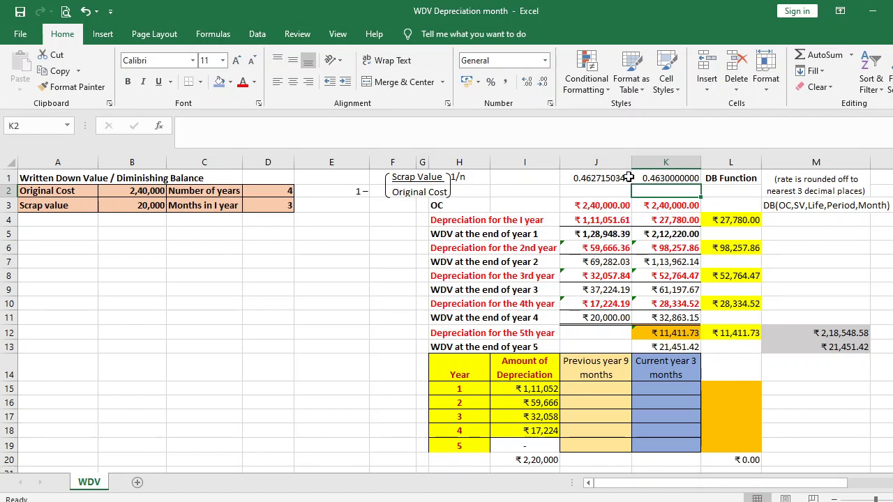
Link the depreciation rate in K1 back to the unrounded rate with the formula =J1
left_click(655, 177)
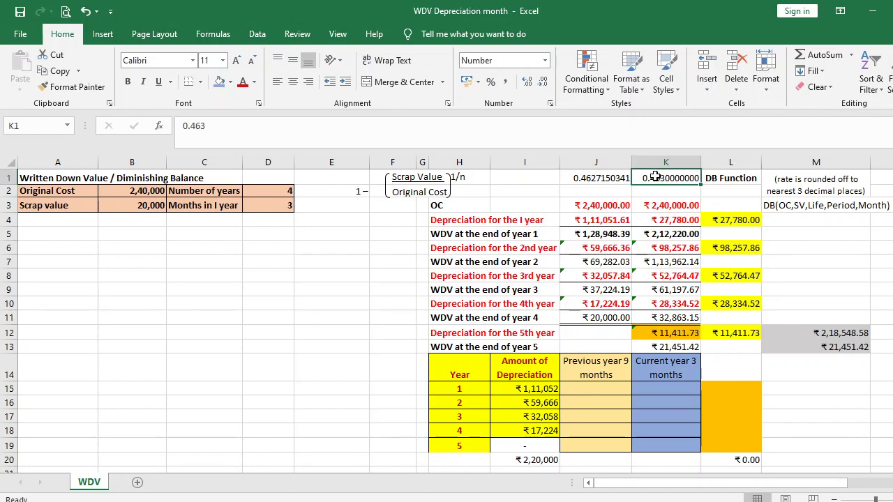
type("=")
left_click(598, 178)
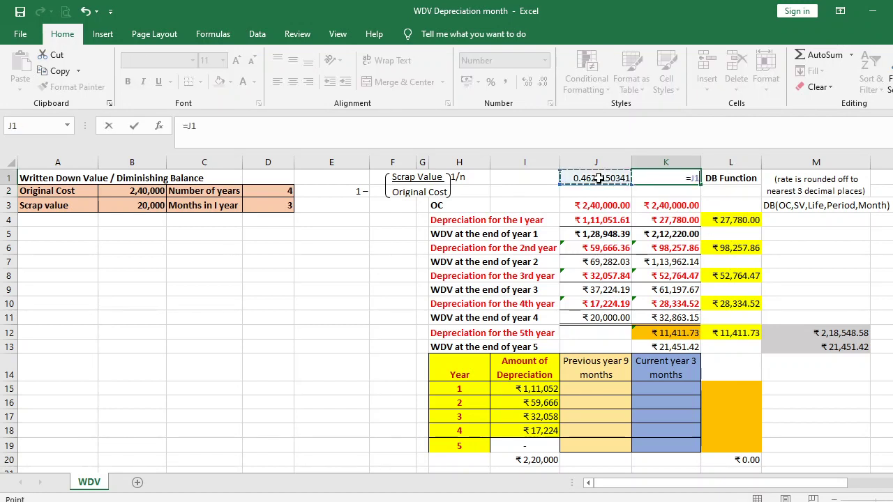
key("Return")
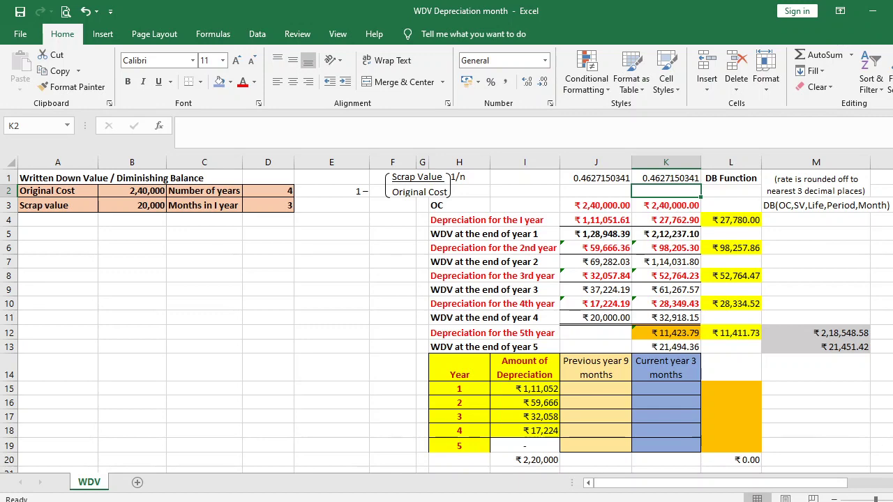
Copy the whole Asset A/c ledger table in P15:U30
scroll(699, 372, "right", 8)
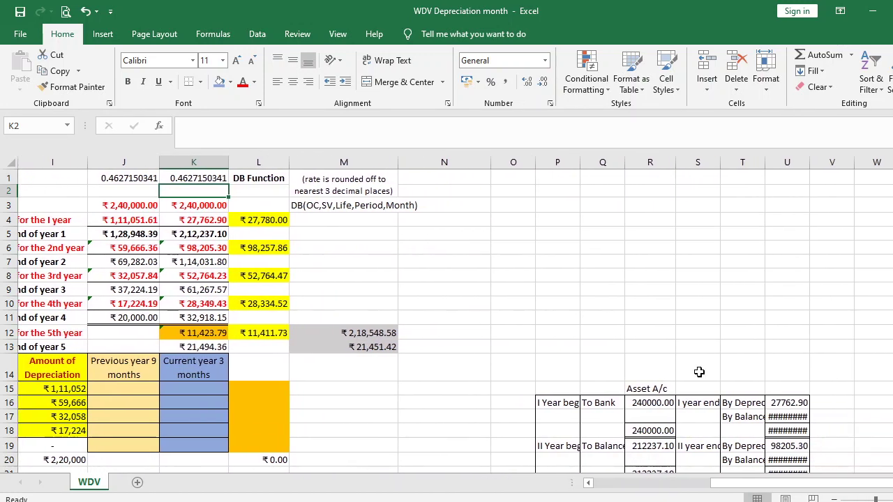
left_click(568, 389)
key("shift+Right")
key("shift+Right")
key("shift+Right")
key("shift+Right")
key("shift+Right")
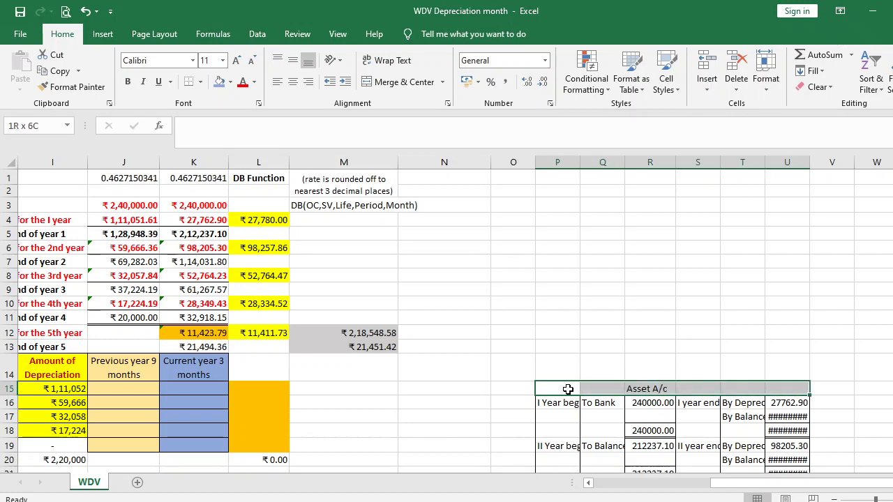
key("shift+Down")
key("shift+Down")
key("shift+Down")
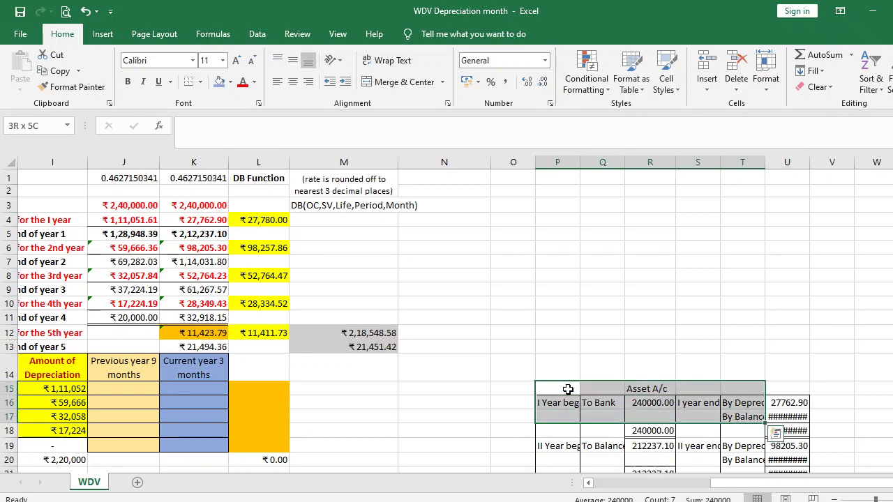
key("shift+Down")
key("shift+Down")
key("shift+Down")
key("shift+Down")
key("shift+Down")
key("shift+Down")
key("shift+Down")
key("shift+Down")
key("shift+Down")
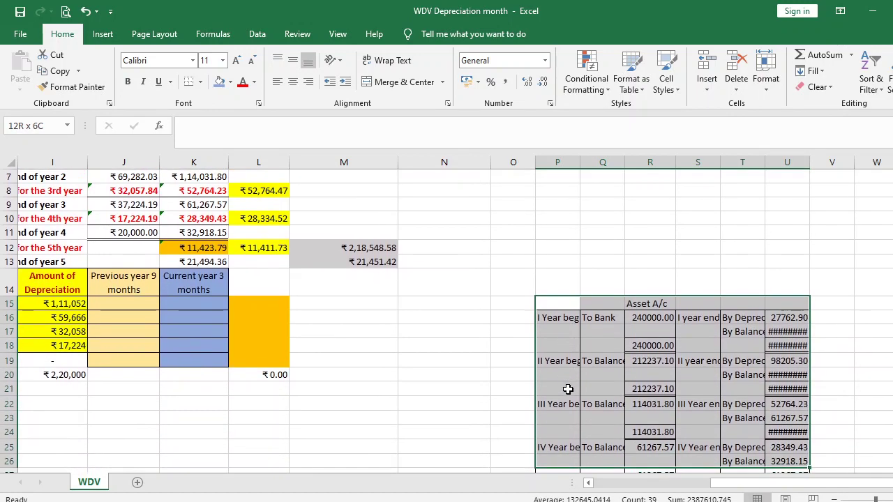
key("shift+Down")
key("shift+Down")
key("shift+Down")
key("shift+Down")
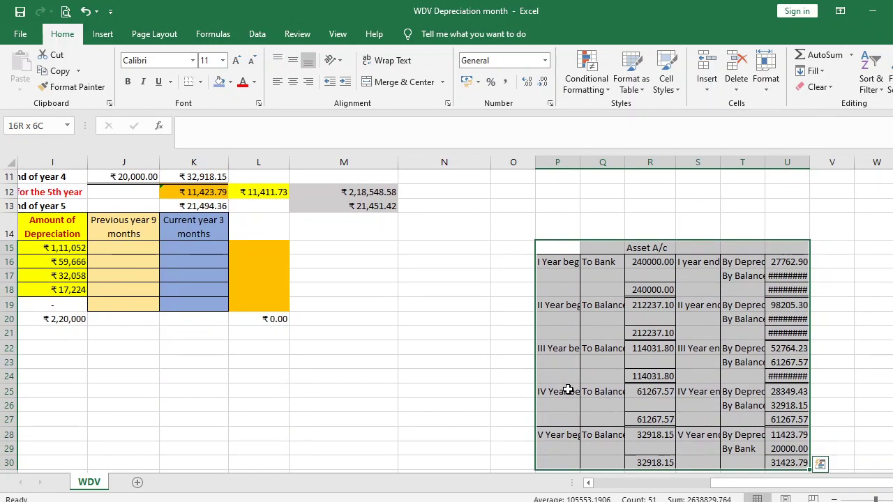
key("shift+Up")
key("ctrl+c")
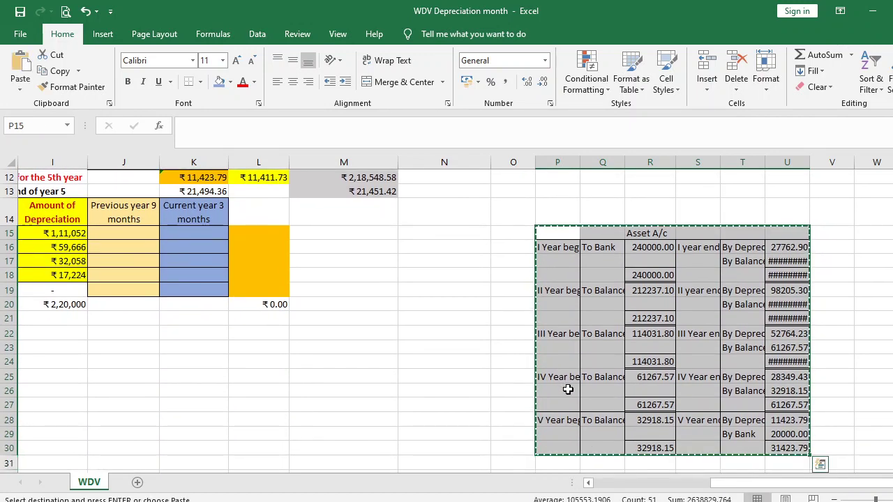
Paste the copied Asset A/c ledger below the input data, starting at cell A5
key("Left")
key("Left")
key("Left")
key("Left")
key("Left")
key("Left")
key("Left")
key("Left")
key("Left")
key("Left")
key("Left")
key("Left")
key("Left")
key("Left")
key("Left")
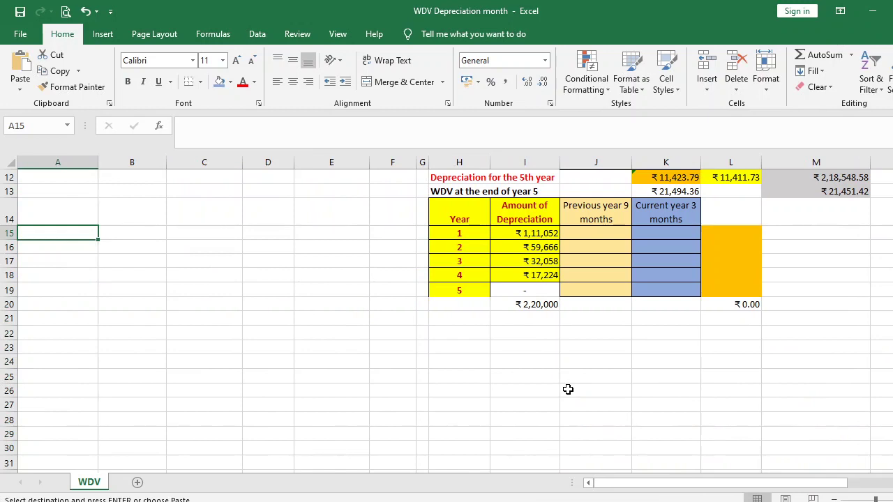
key("Up")
key("Up")
key("Up")
key("Up")
key("Up")
key("Up")
key("Up")
key("Up")
key("Up")
key("Up")
key("Up")
key("Up")
key("Up")
key("Up")
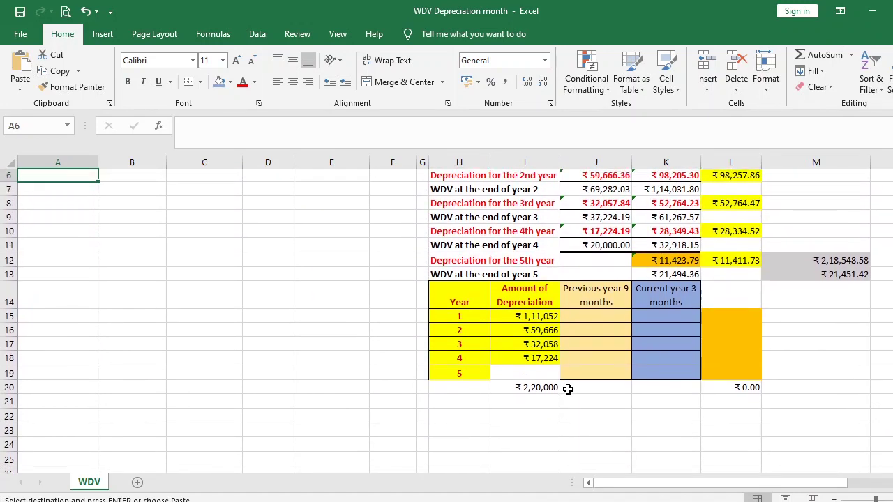
key("Down")
key("Down")
key("Down")
key("Down")
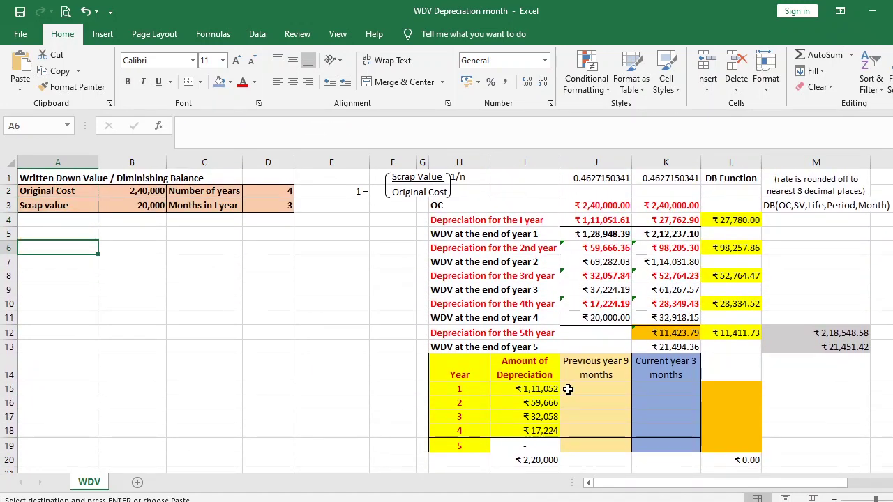
key("Return")
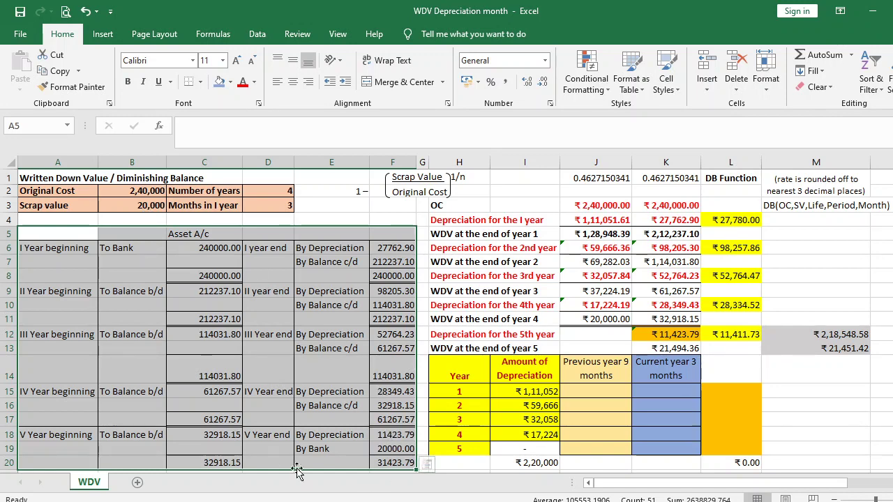
Replace the fifth-year depreciation in F18 of the Asset A/c with the formula =C18-F19
left_click(394, 435)
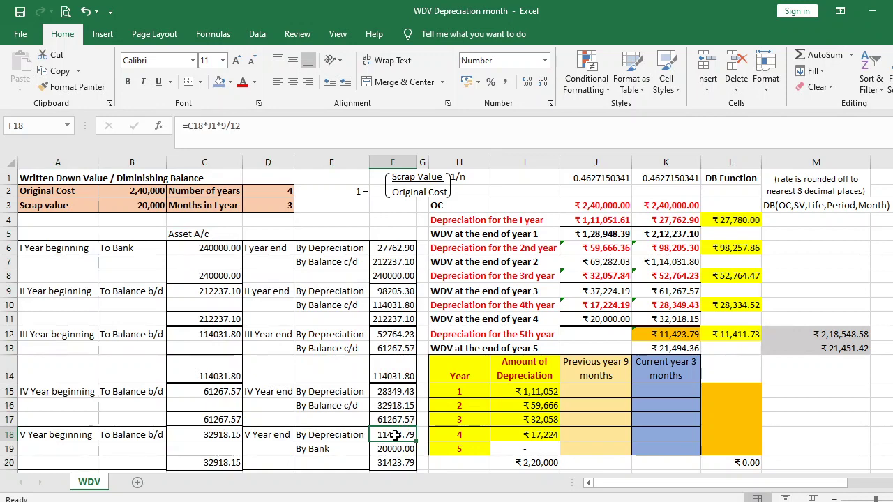
type("=")
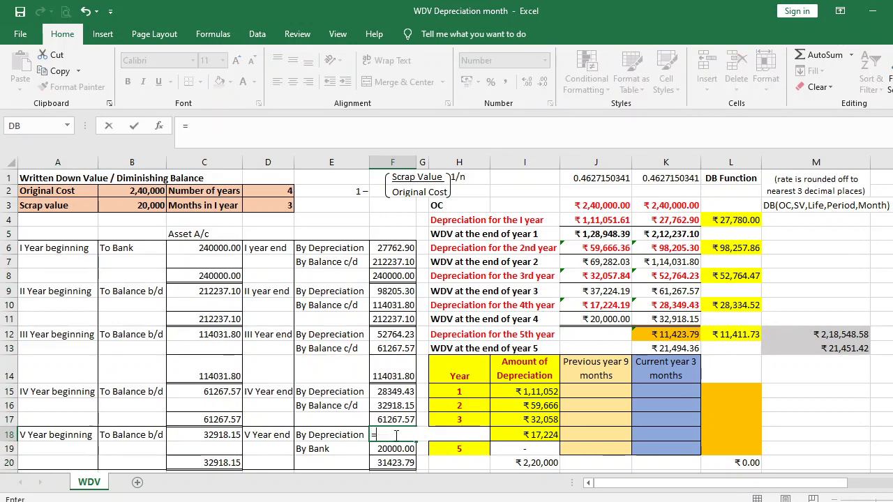
left_click(185, 435)
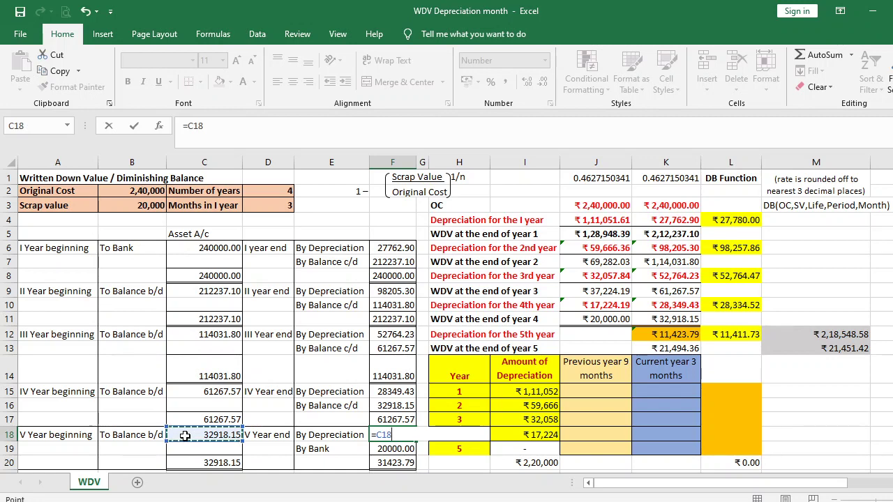
type("-")
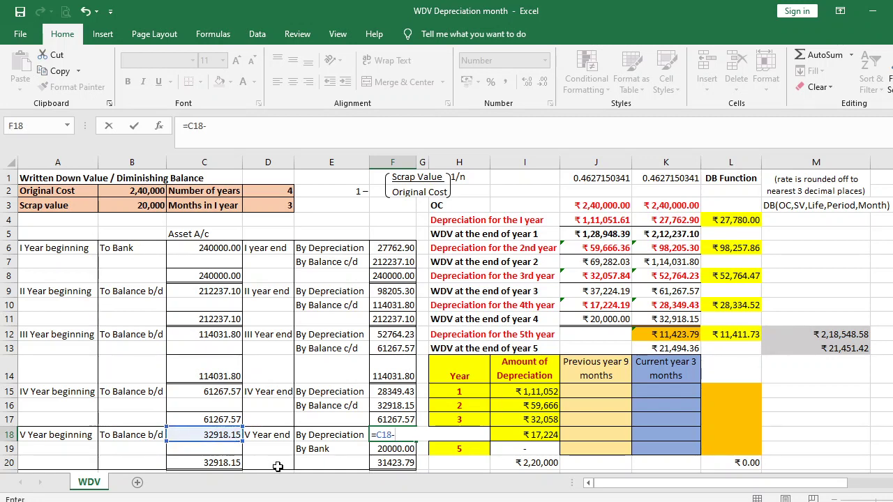
left_click(396, 447)
key("Return")
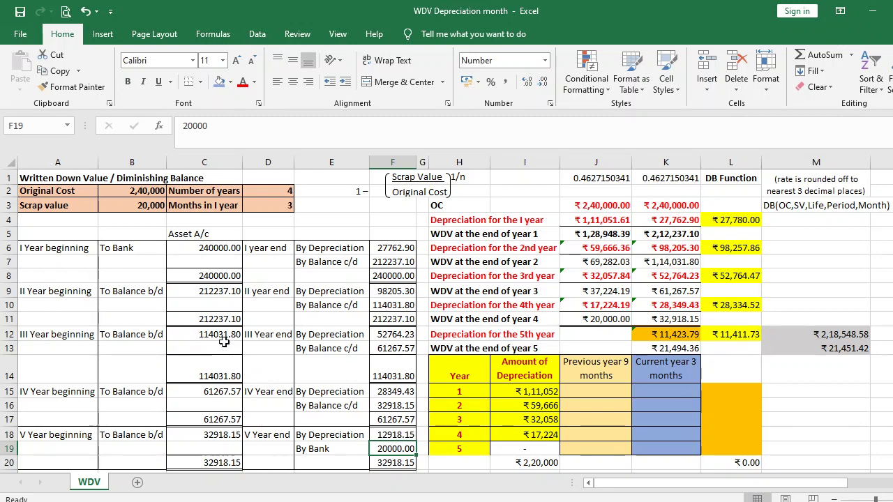
Format the fifth-year depreciation amount in F18 as bold red text
left_click(386, 438)
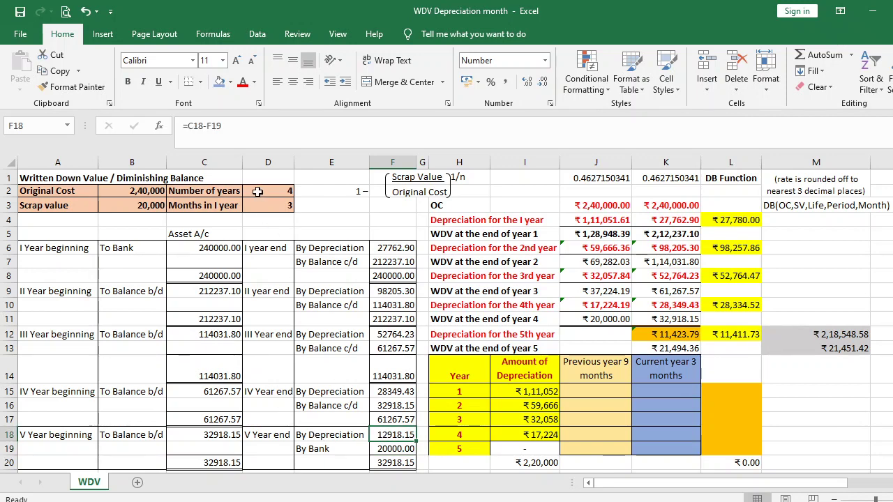
left_click(242, 84)
key("ctrl+b")
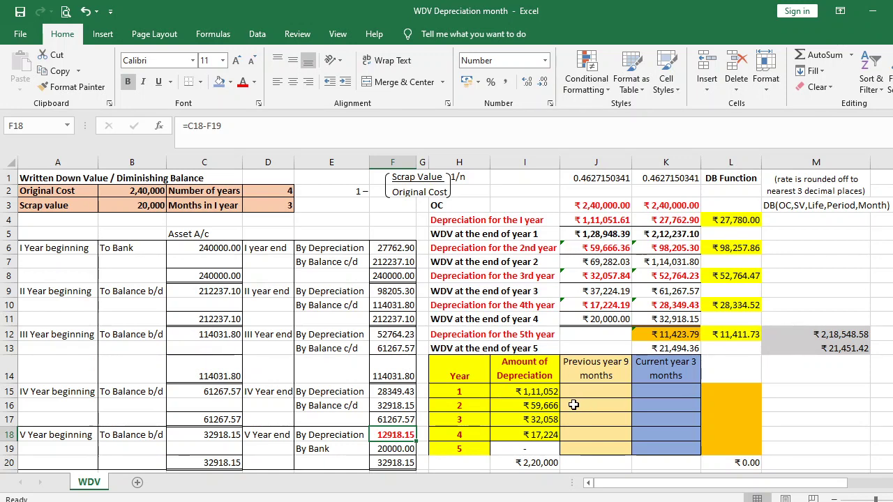
Calculate year 1's current-year 3 months depreciation in K15 with the formula =I15*3/12
left_click(646, 396)
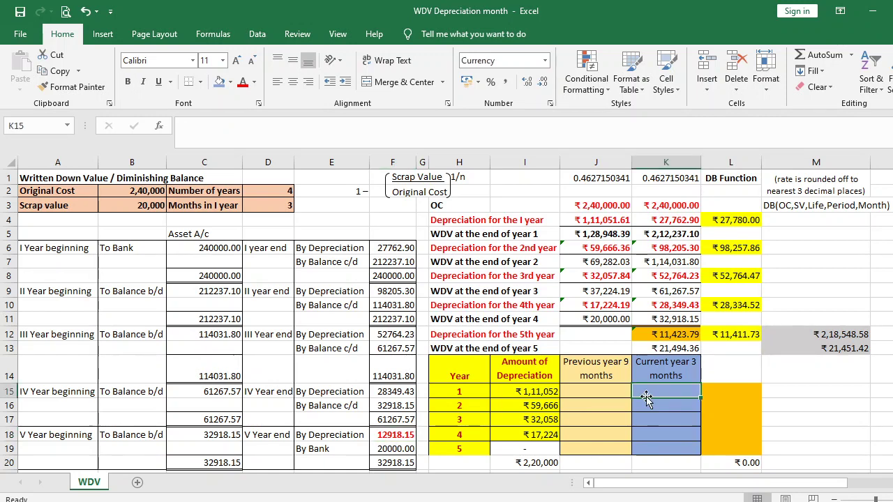
type("=")
left_click(548, 391)
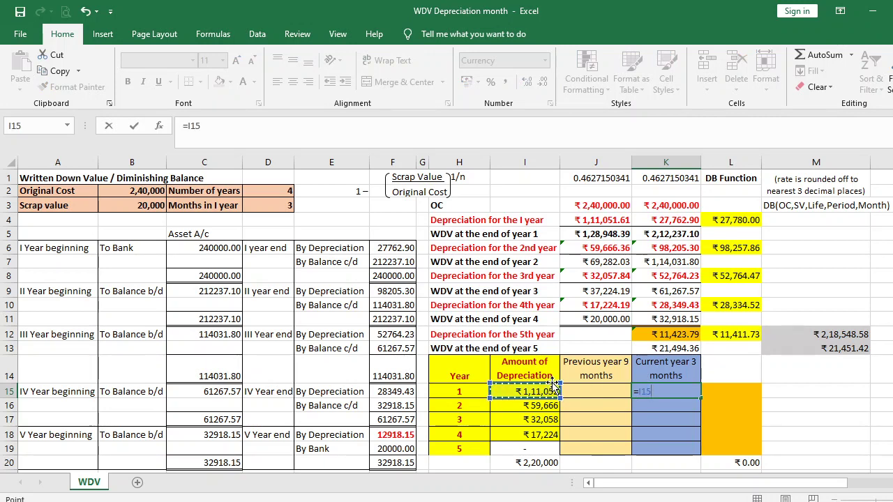
type("*")
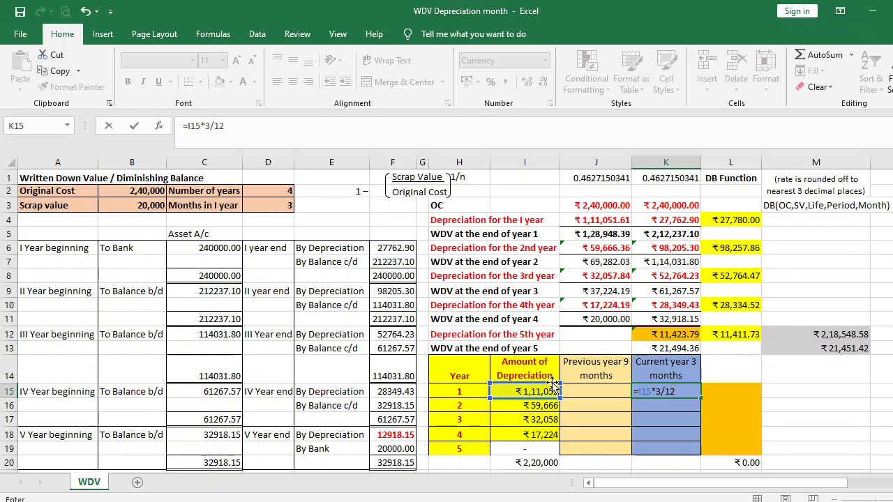
key("Return")
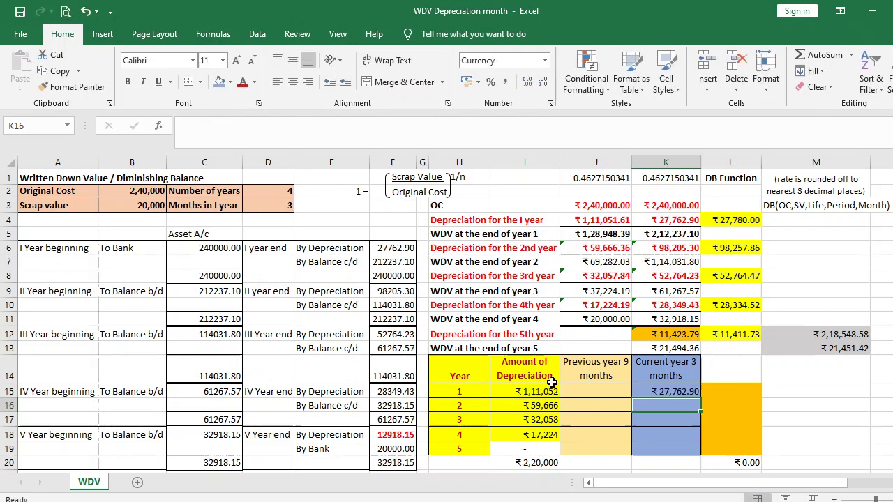
Total year 1's previous-year and current-year depreciation portions in L15 with the formula =J15+K15
left_click(726, 393)
type("=")
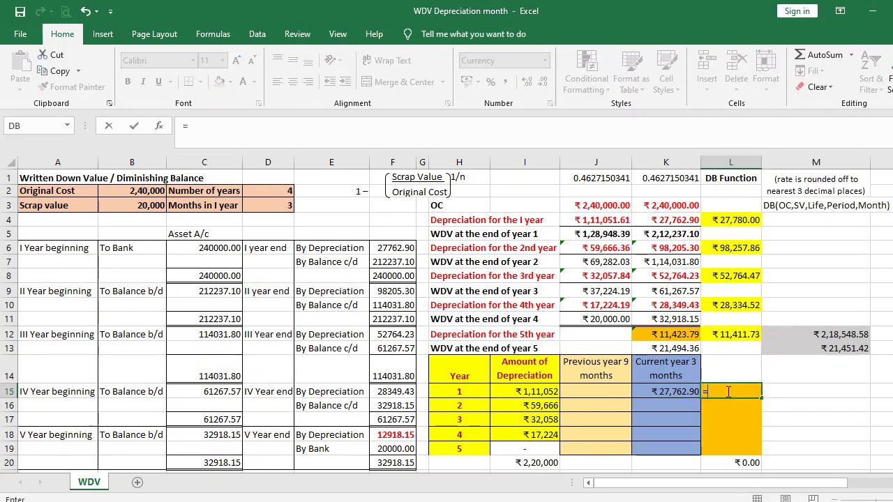
left_click(591, 392)
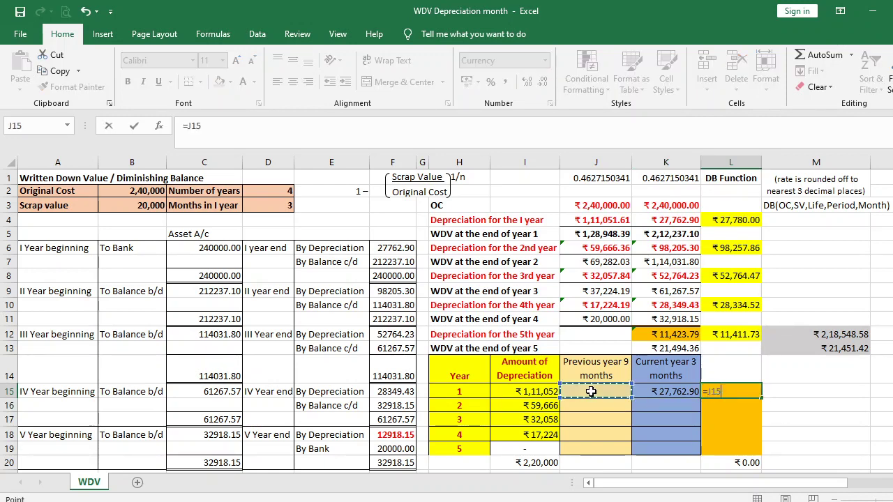
type("+")
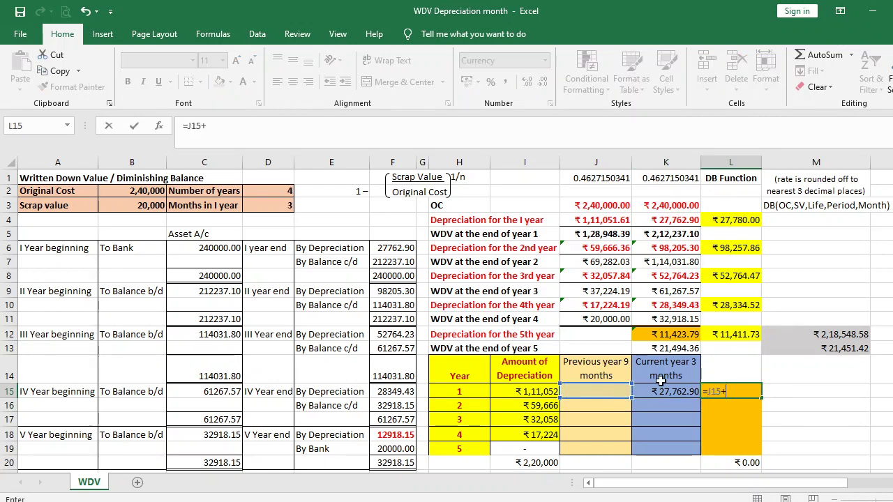
left_click(661, 392)
key("Return")
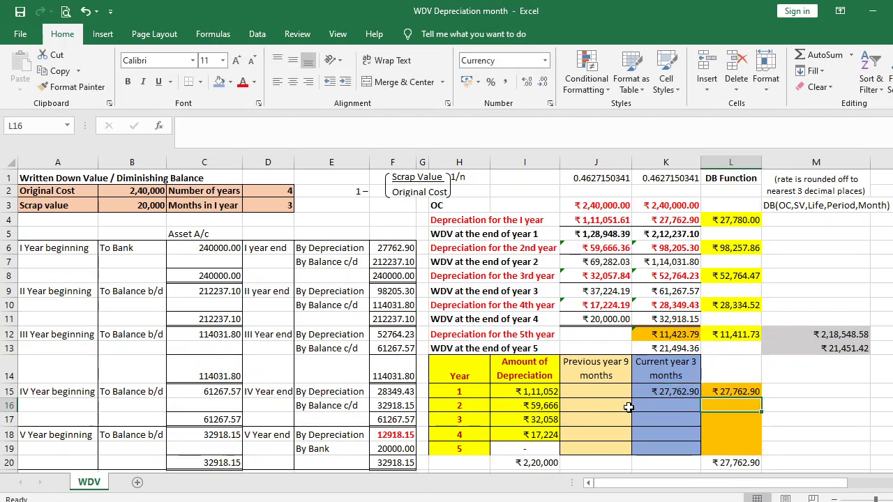
Calculate year 2's previous-year 9 months depreciation in J16 with the formula =I15*9/12
left_click(604, 408)
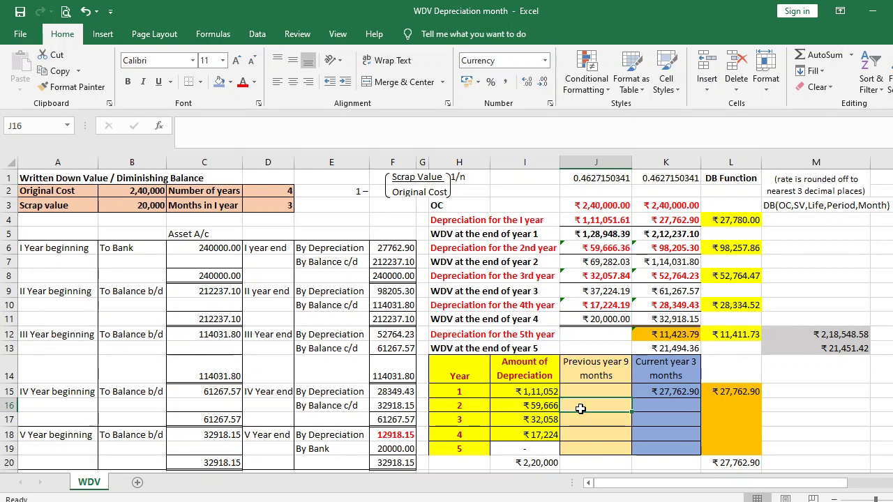
type("=")
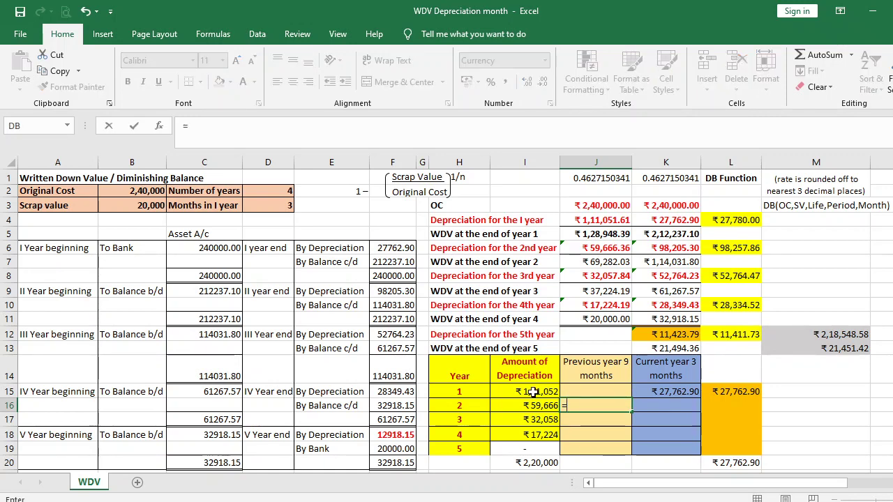
left_click(530, 392)
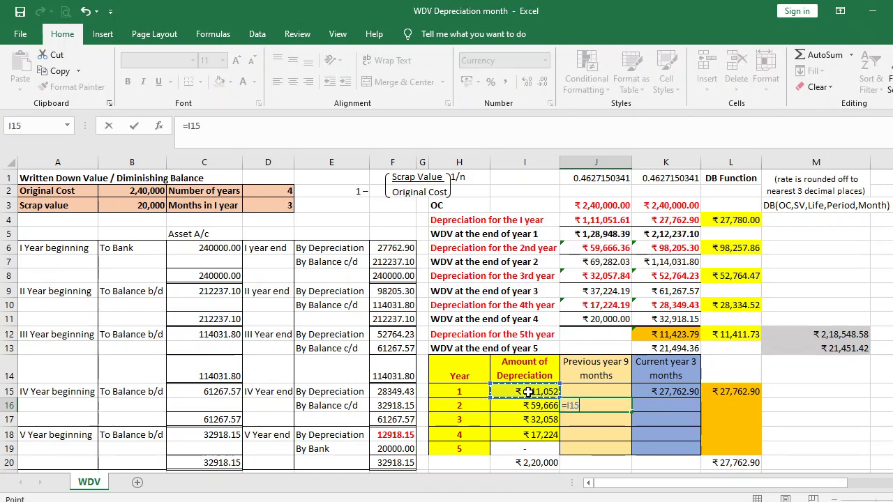
type("*9/12")
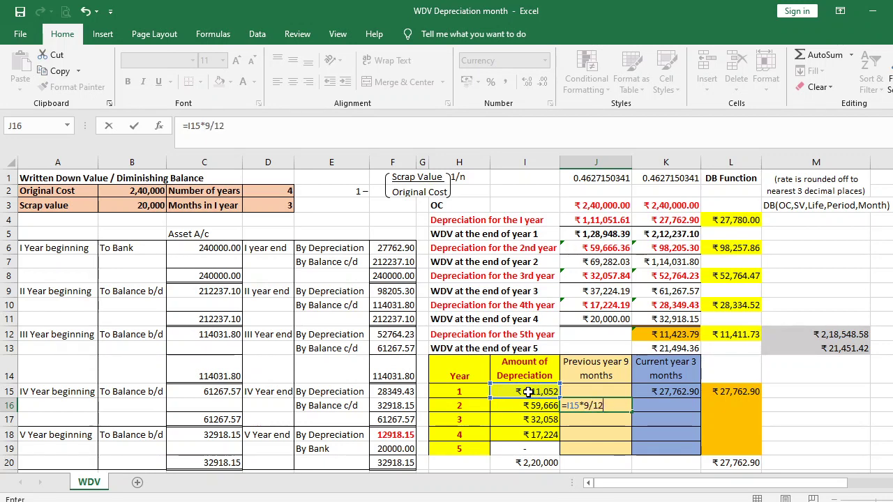
key("Return")
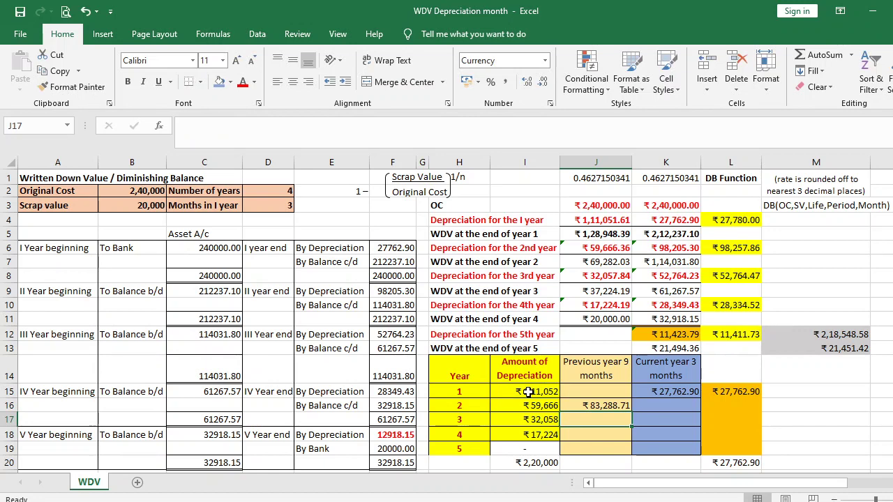
Calculate year 2's current-year 3 months depreciation in K16 with the formula =I16*3/12
left_click(657, 408)
type("=")
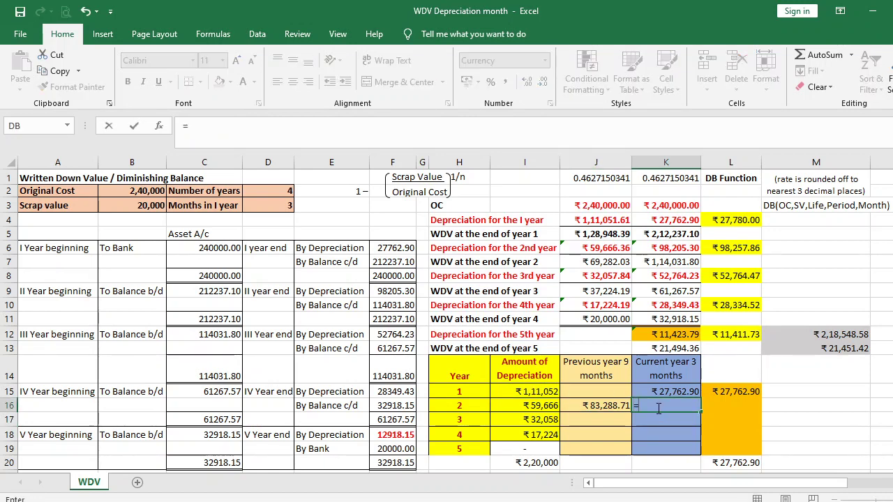
left_click(551, 405)
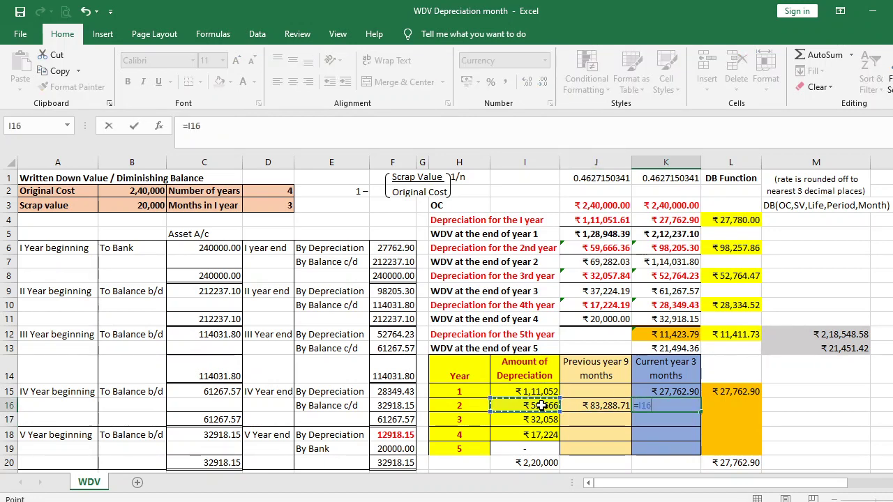
type("*3/12")
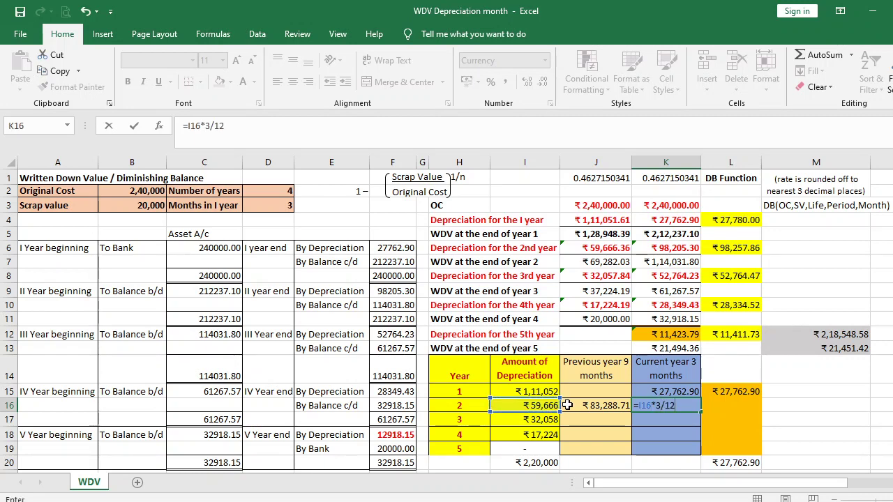
key("Return")
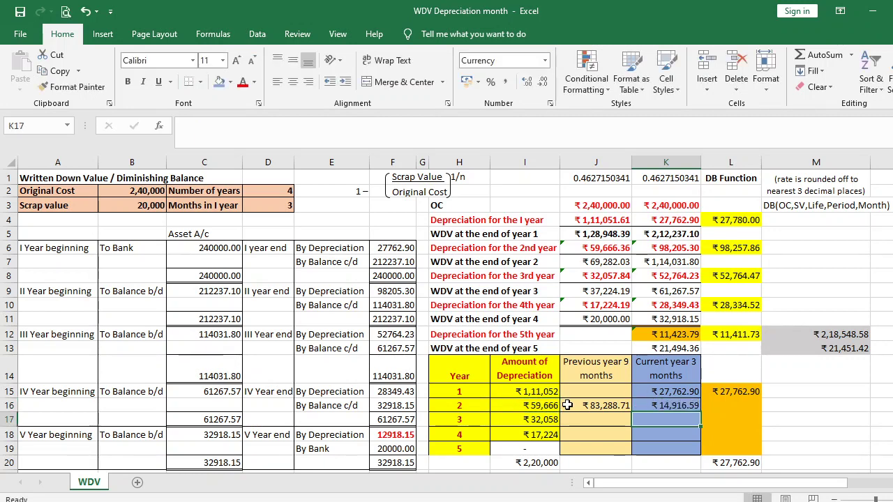
Total year 2's previous-year and current-year depreciation portions in L16 with the formula =J16+K16
left_click(728, 409)
type("=")
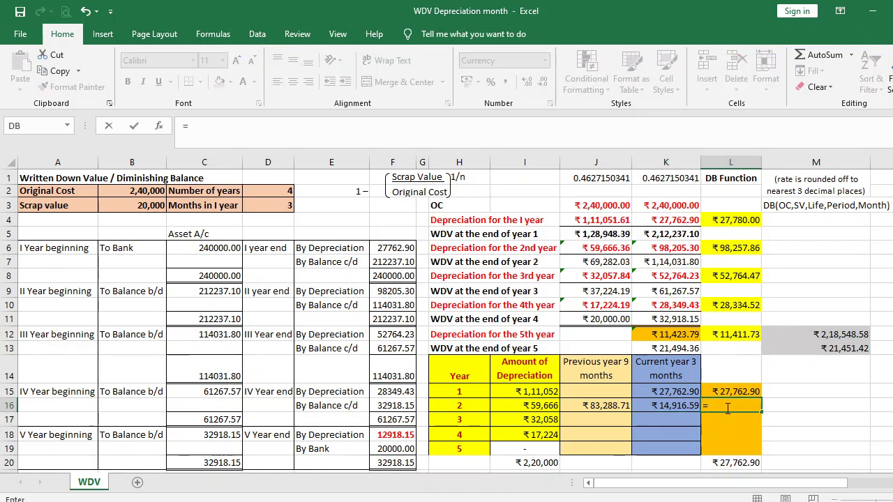
left_click(619, 409)
type("+")
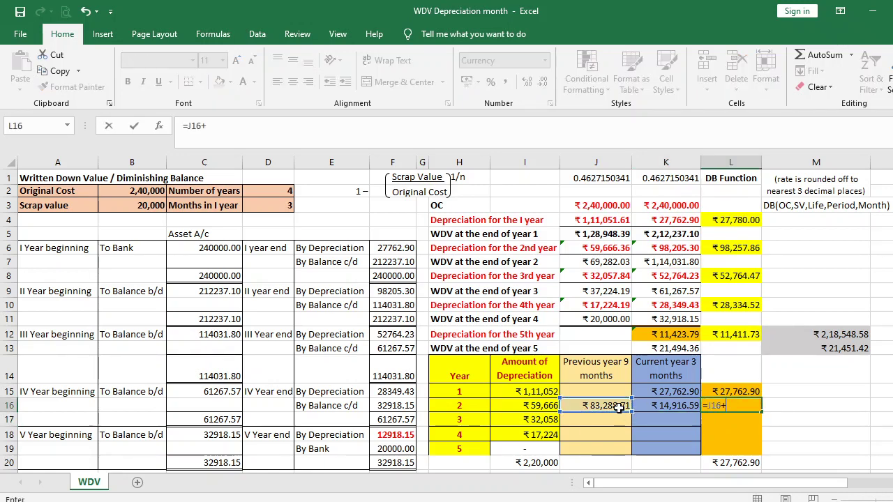
left_click(656, 406)
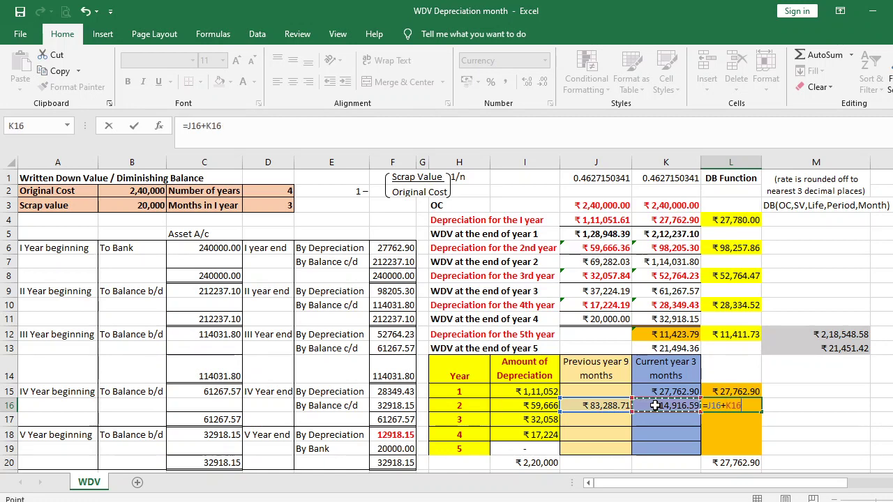
key("Return")
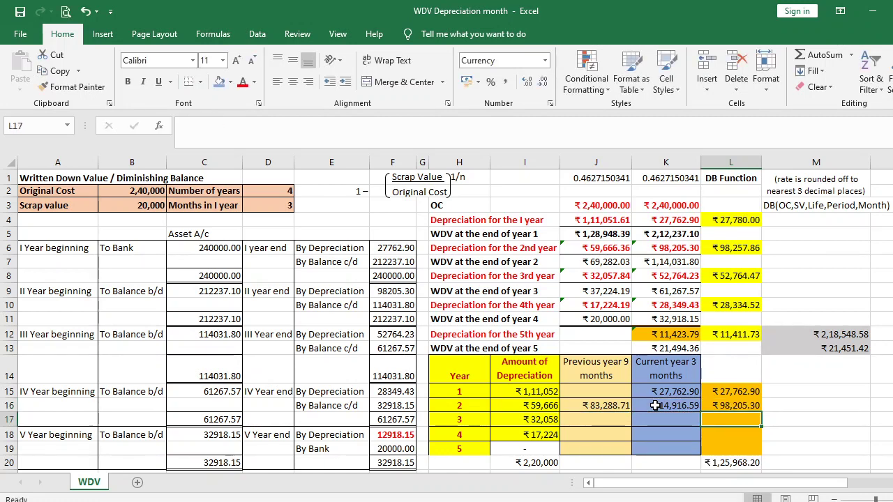
Calculate year 3's previous-year 9 months depreciation in J17 with the formula =I16*9/12
left_click(605, 421)
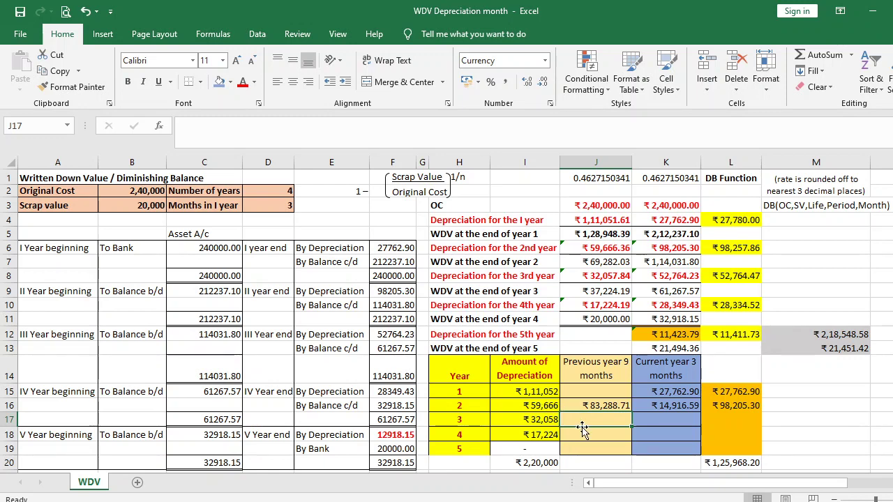
type("=")
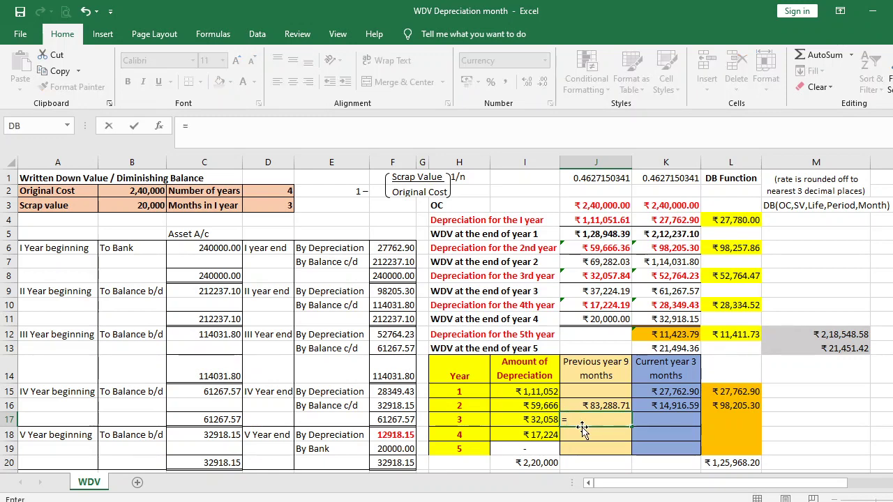
left_click(546, 407)
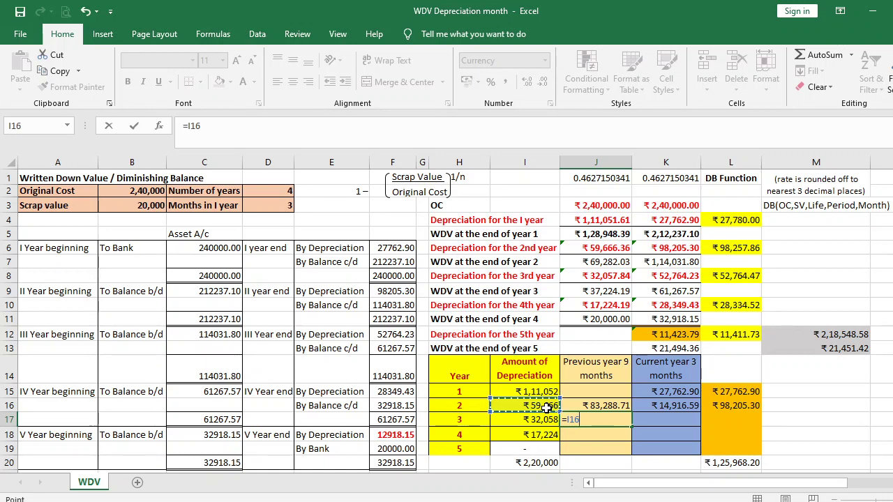
type("*9/")
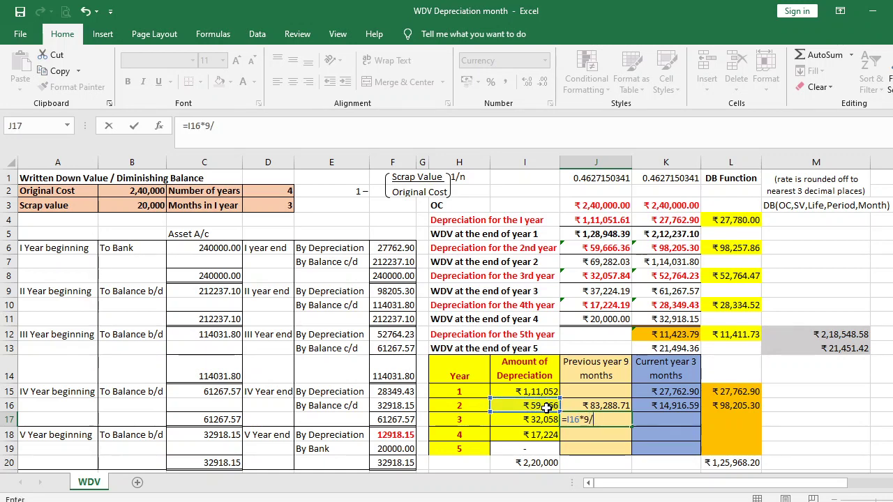
type("12")
key("Return")
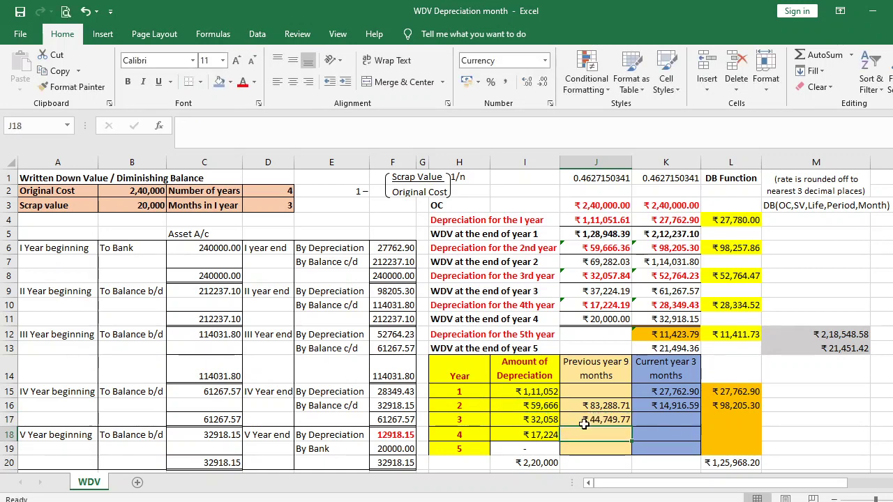
Calculate year 3's current-year 3 months depreciation in K17 with =I17*3/12, and fill the total formula down into L17
left_click(641, 419)
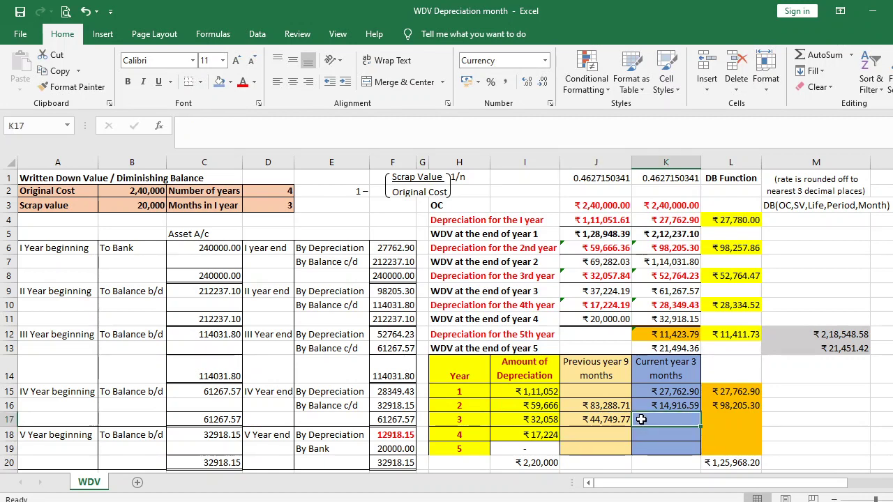
type("=")
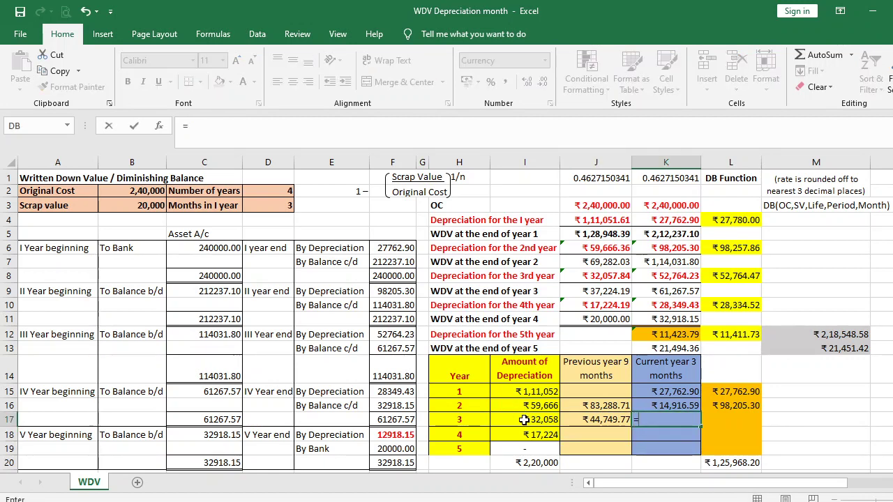
left_click(525, 419)
type("*")
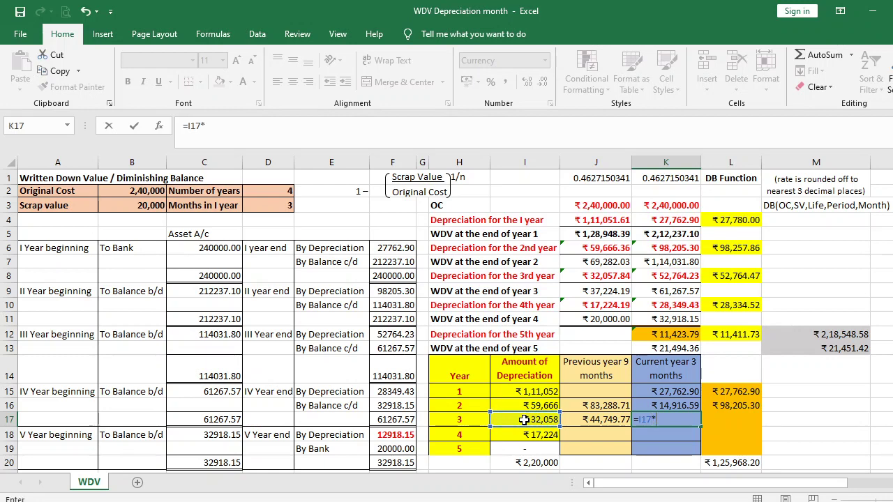
type("3/12")
key("Return")
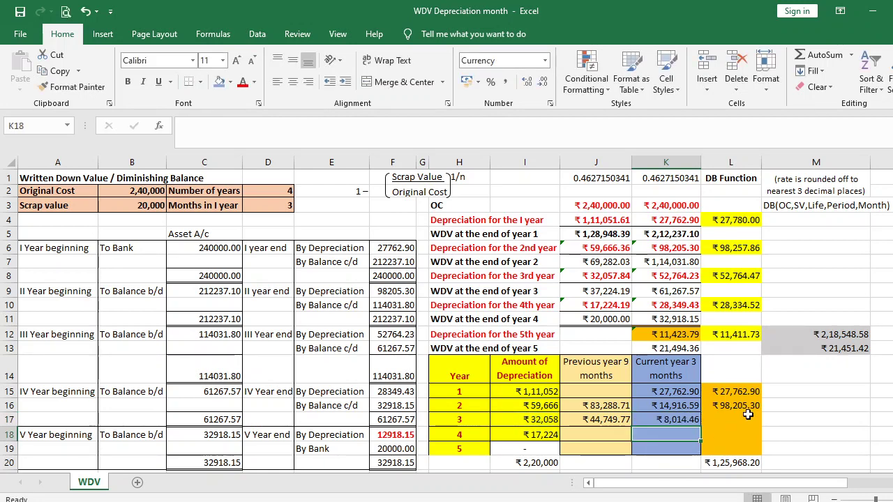
left_click(747, 417)
key("ctrl+d")
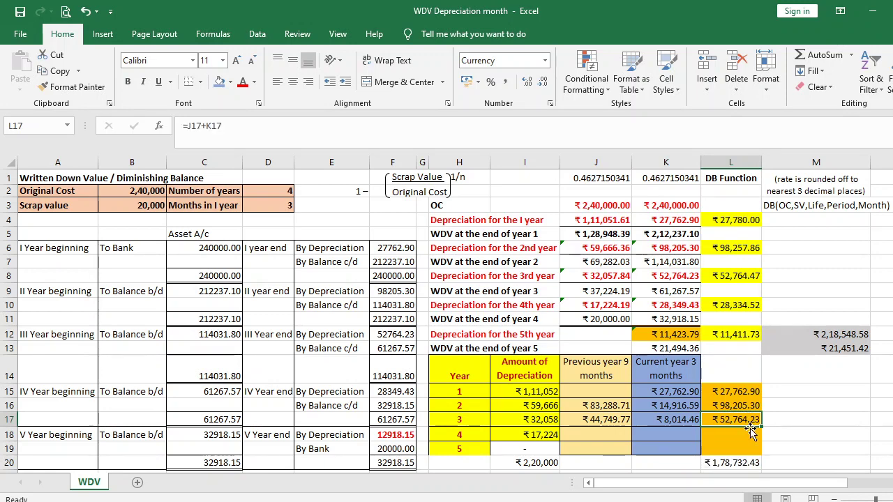
Calculate year 4's previous-year 9 months depreciation in J18 with the formula =I17*9/12
left_click(602, 436)
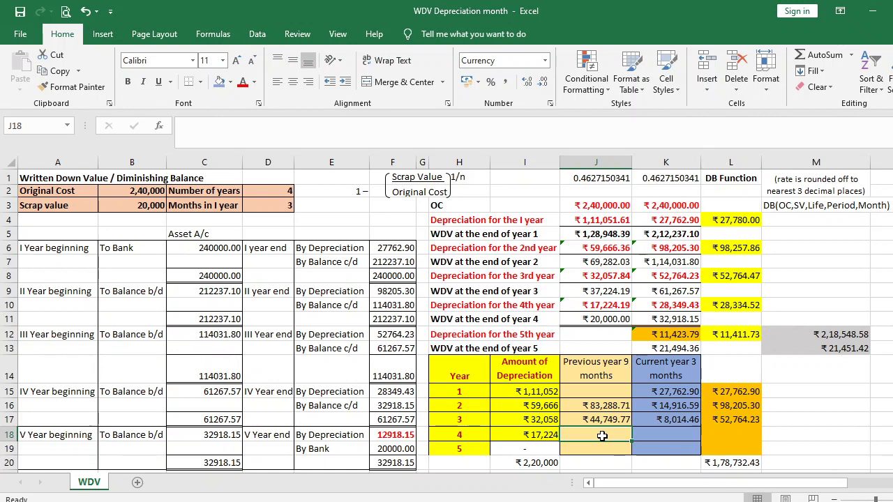
type("=")
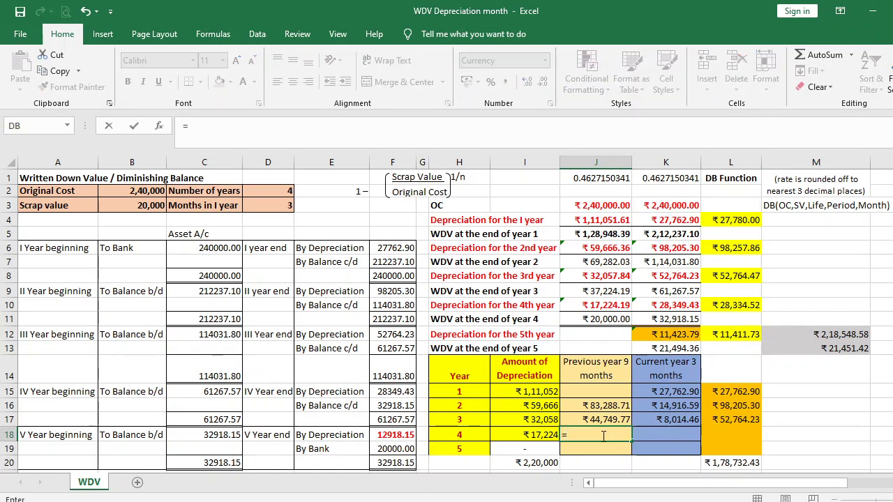
left_click(524, 417)
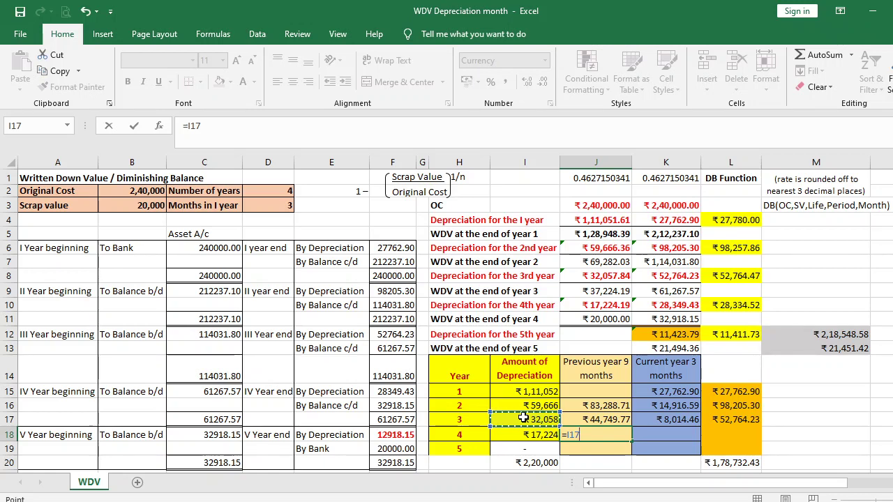
type("*9/12")
key("Return")
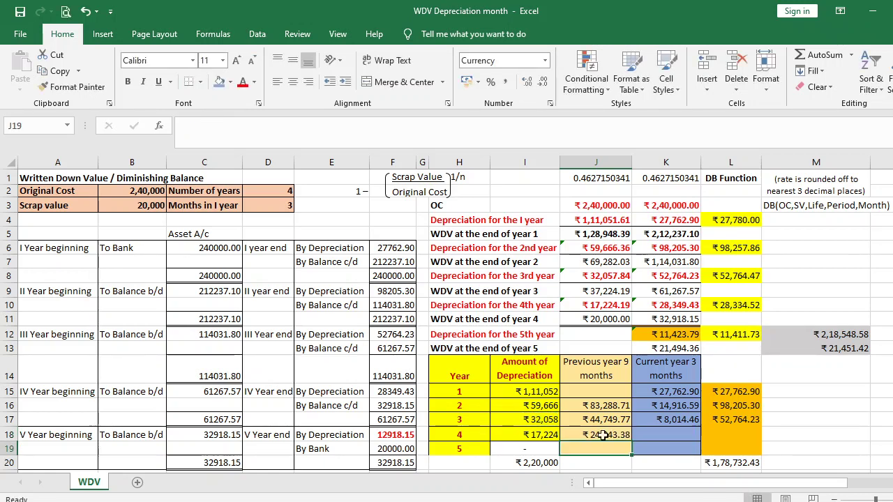
Calculate year 4's current-year 3 months depreciation in K18 with =I18*3/12, and fill the total formula down into L18
left_click(658, 433)
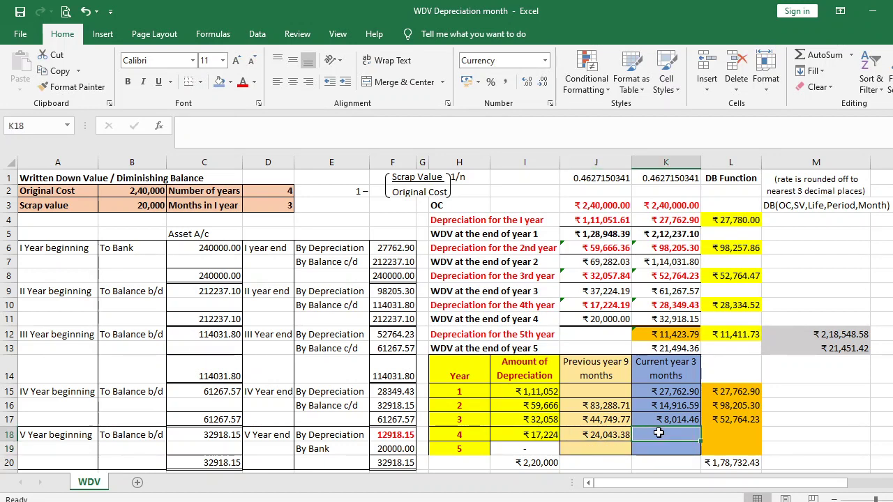
type("=")
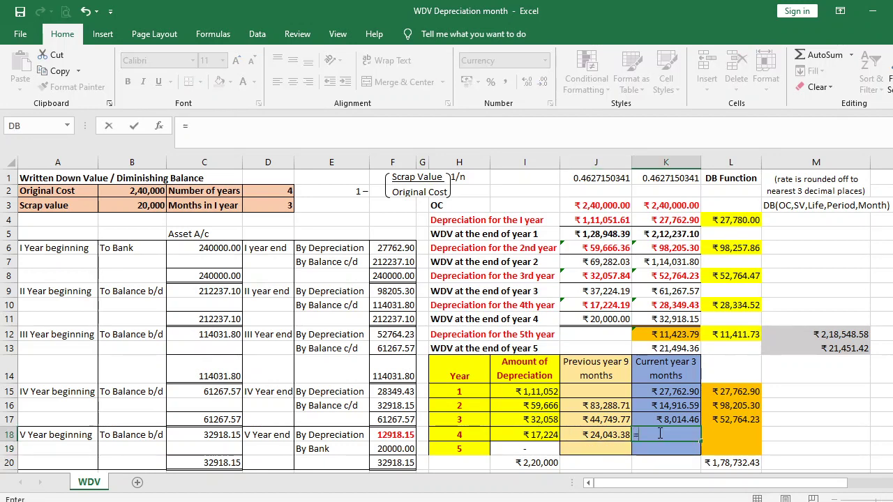
left_click(532, 434)
type("*")
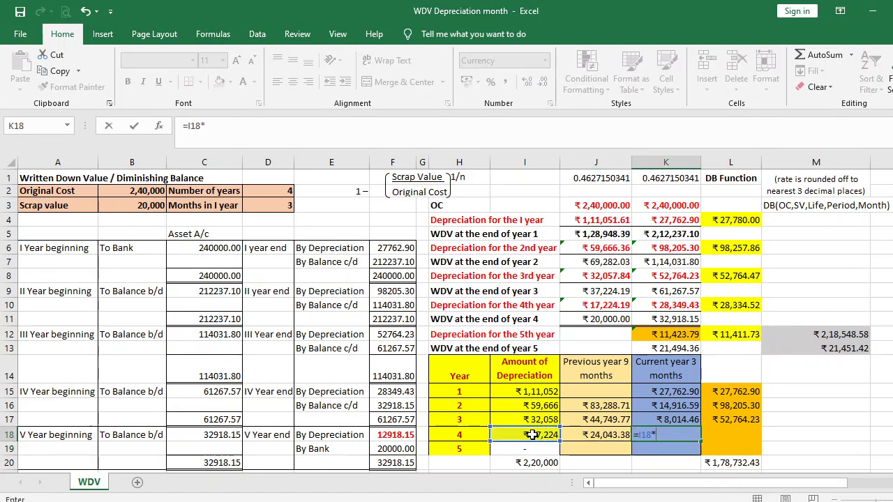
type("3/12")
key("Return")
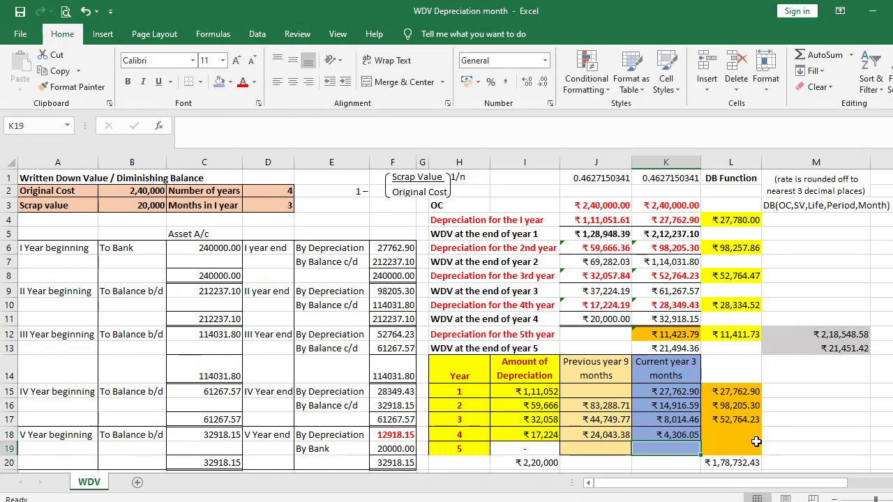
left_click(754, 437)
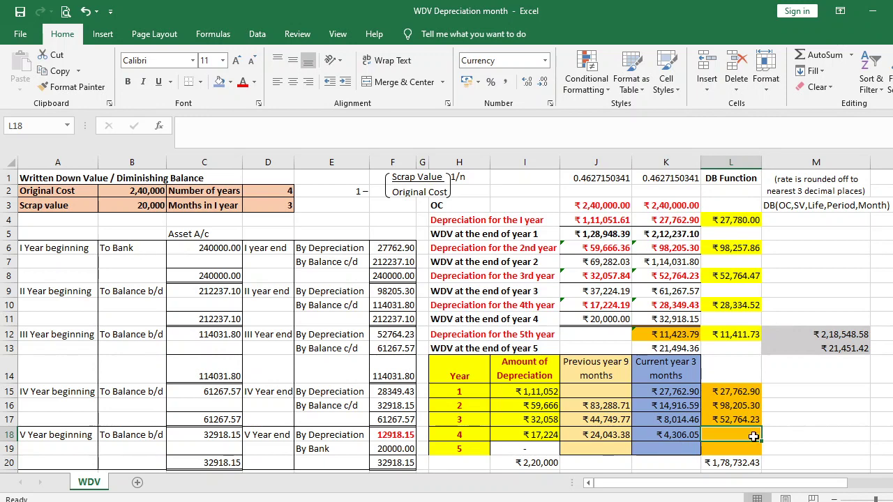
key("ctrl+d")
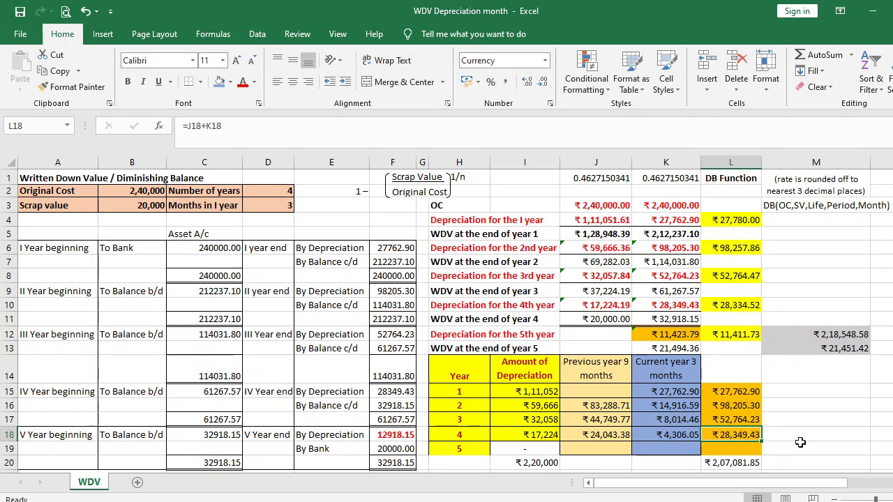
Calculate year 5's previous-year 9 months depreciation in J19 with the formula =I18*9/12
left_click(588, 449)
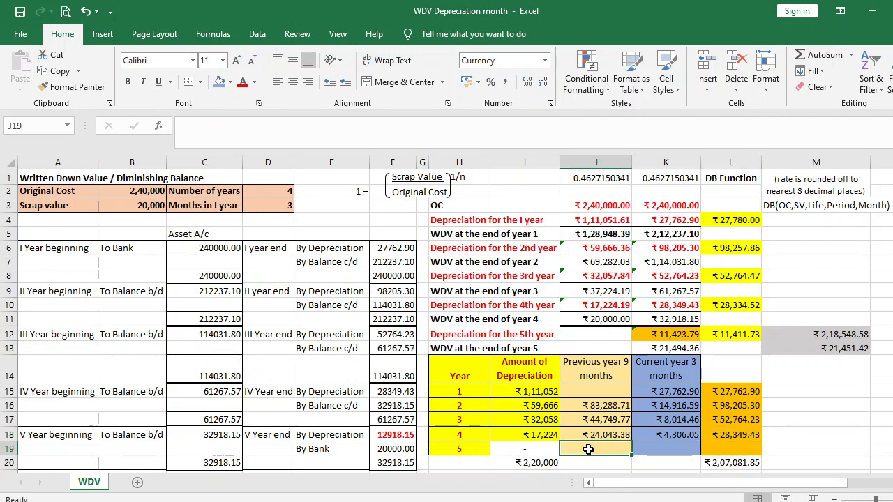
type("=")
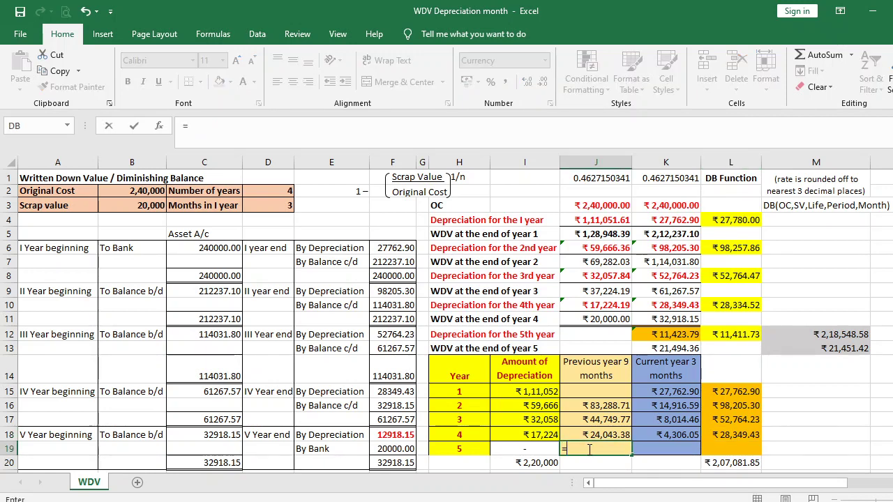
left_click(550, 436)
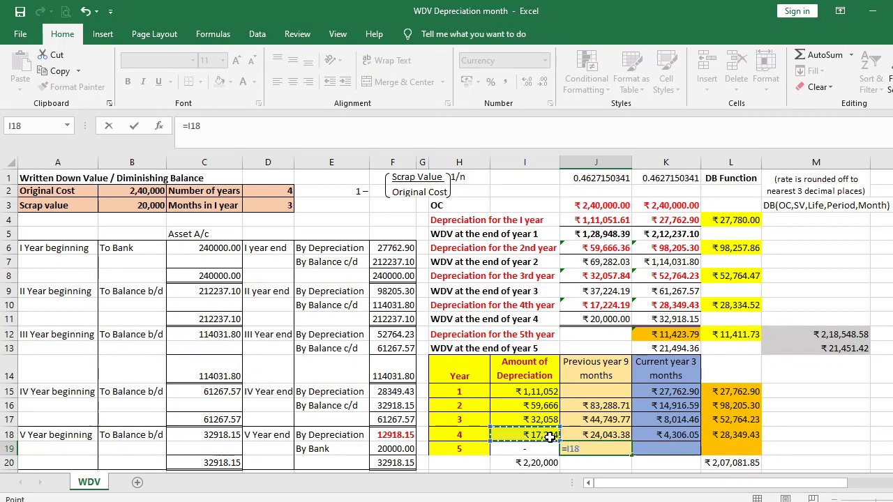
type("*9/12")
key("Return")
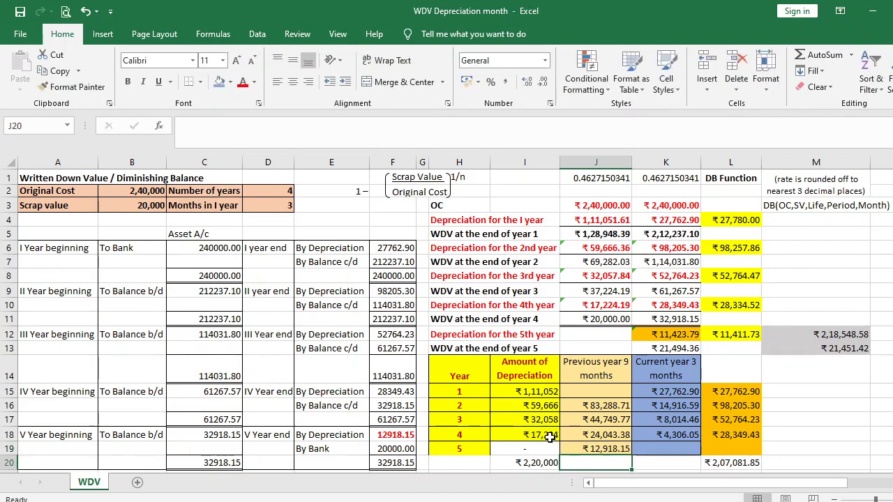
Fill the total formula down into L19 for year 5, leaving its current-year 3 months cell empty
left_click(677, 450)
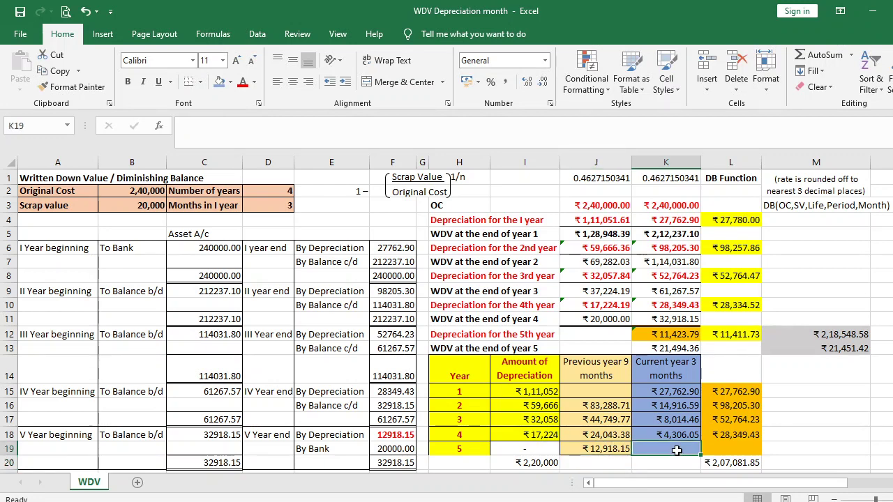
left_click(731, 451)
key("ctrl+d")
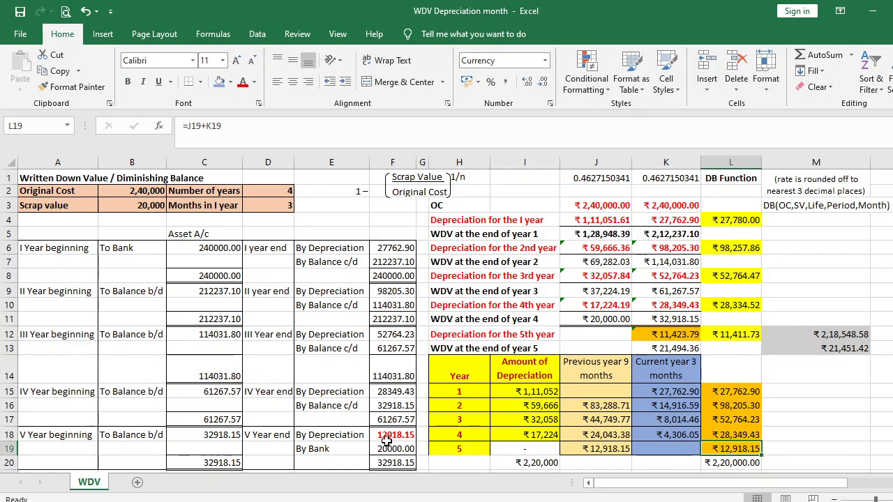
left_click(852, 450)
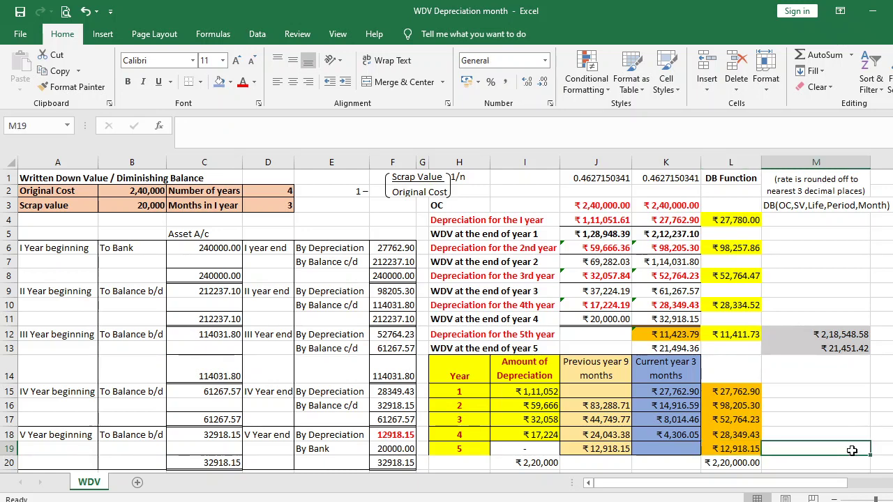